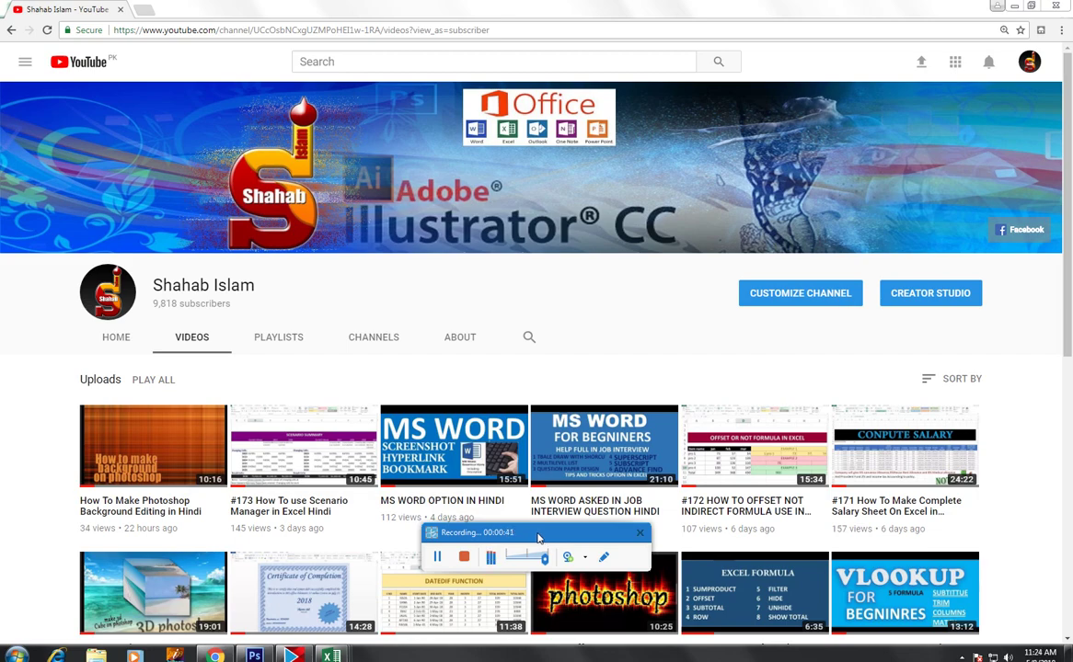
Bring the Book2 workbook to the front from the taskbar.
{"action": "left_click_drag", "start_coordinate": [538, 533], "coordinate": [543, 659]}
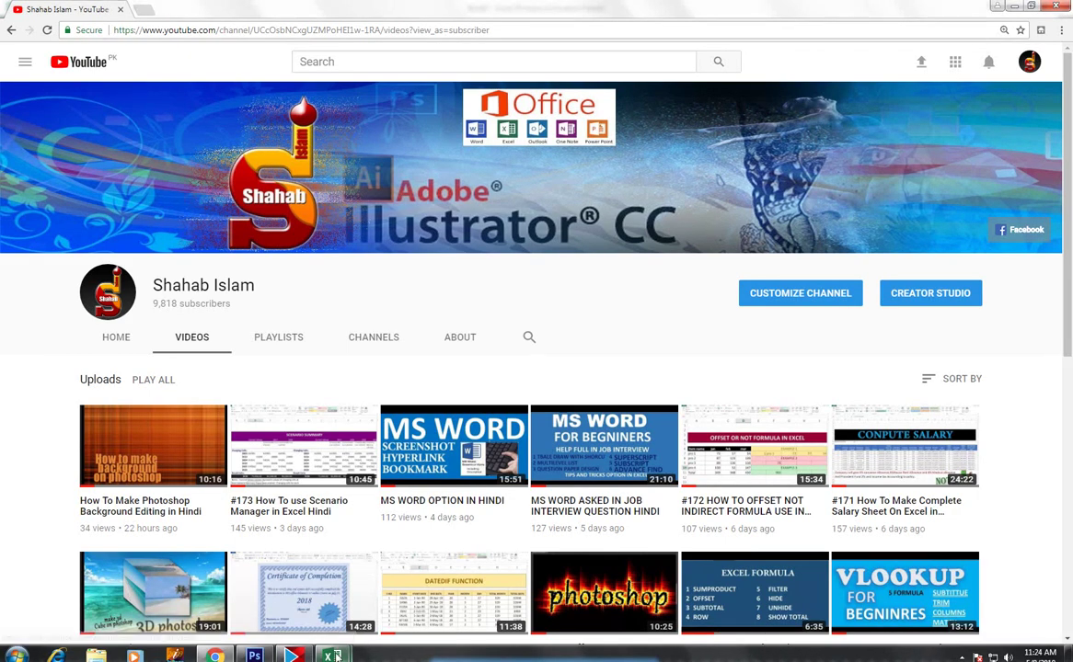
{"action": "mouse_move", "coordinate": [332, 655]}
{"action": "left_click", "coordinate": [367, 614]}
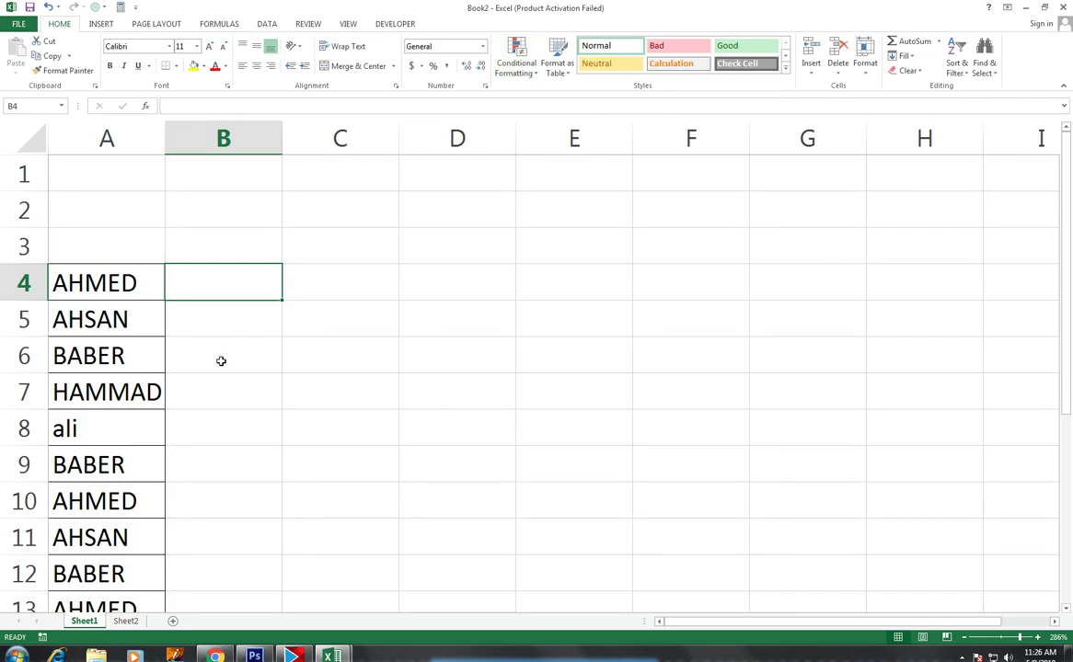
Select the names in A4:A15.
{"action": "left_click_drag", "start_coordinate": [89, 278], "coordinate": [114, 625]}
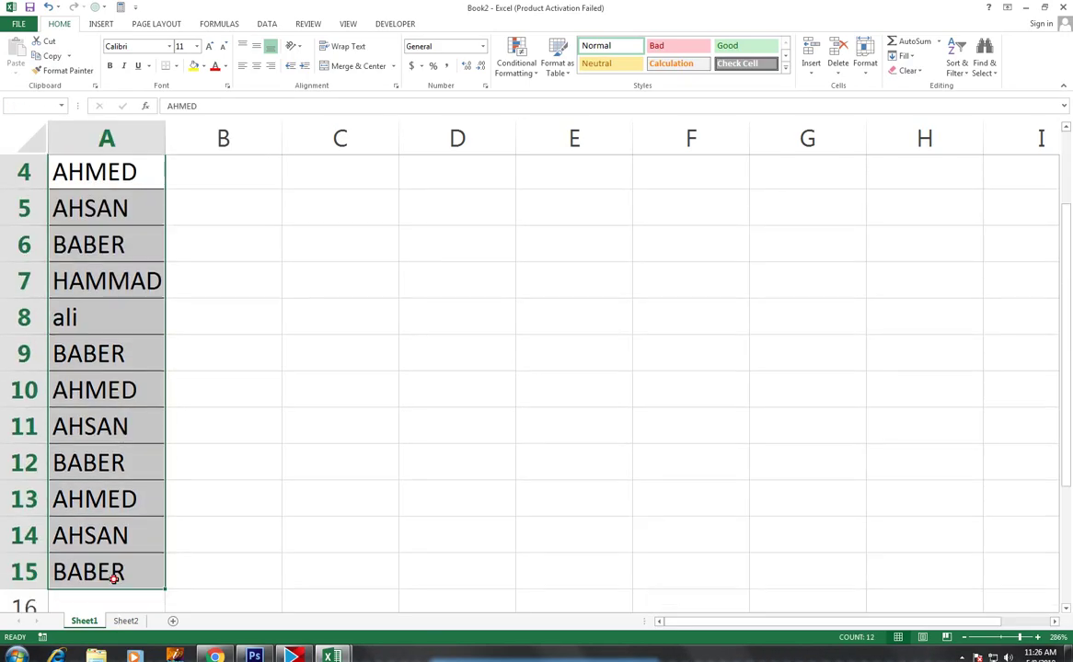
{"action": "left_click_drag", "start_coordinate": [115, 625], "coordinate": [115, 541]}
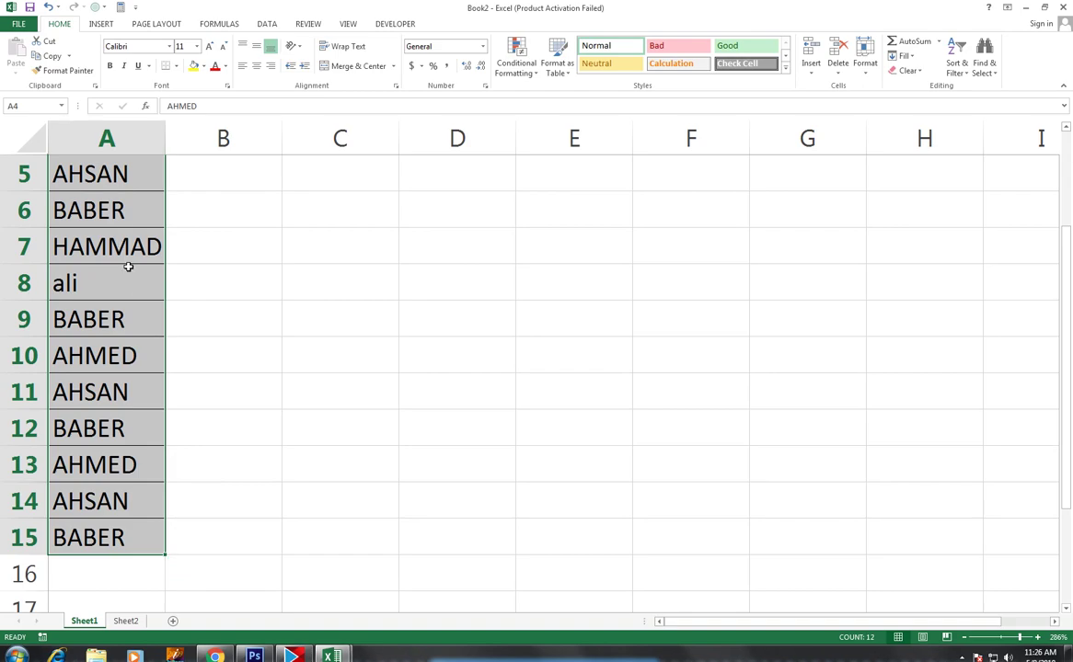
{"action": "scroll", "coordinate": [117, 241], "scroll_direction": "up", "scroll_amount": 1}
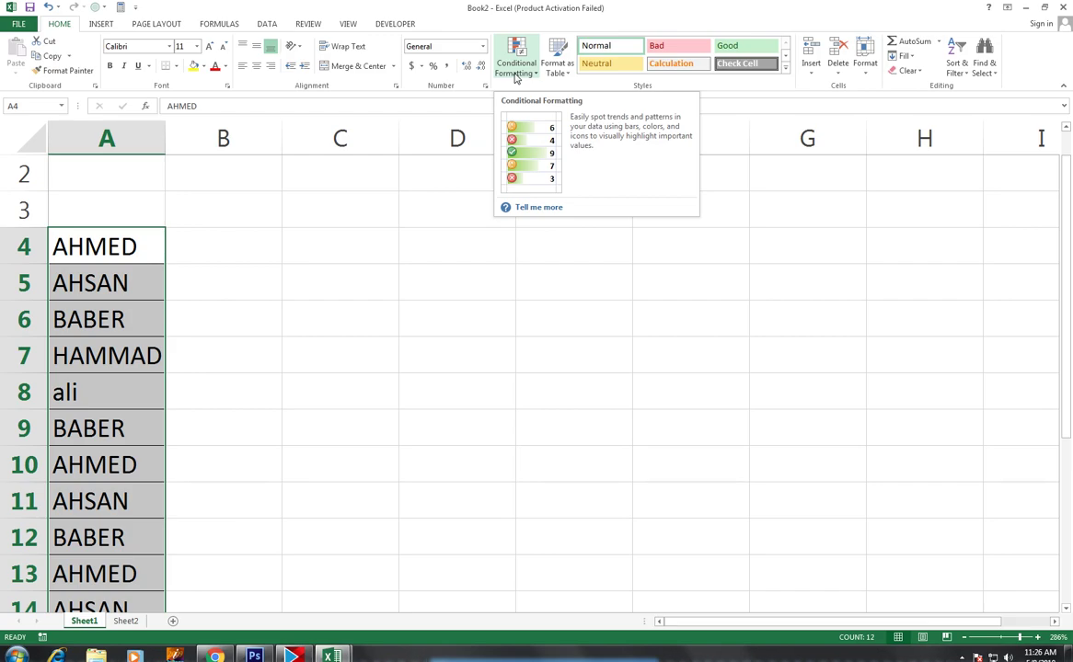
Apply a Duplicate Values rule to A4:A15 with Light Red Fill and Dark Red Text.
{"action": "left_click", "coordinate": [515, 74]}
{"action": "mouse_move", "coordinate": [518, 102]}
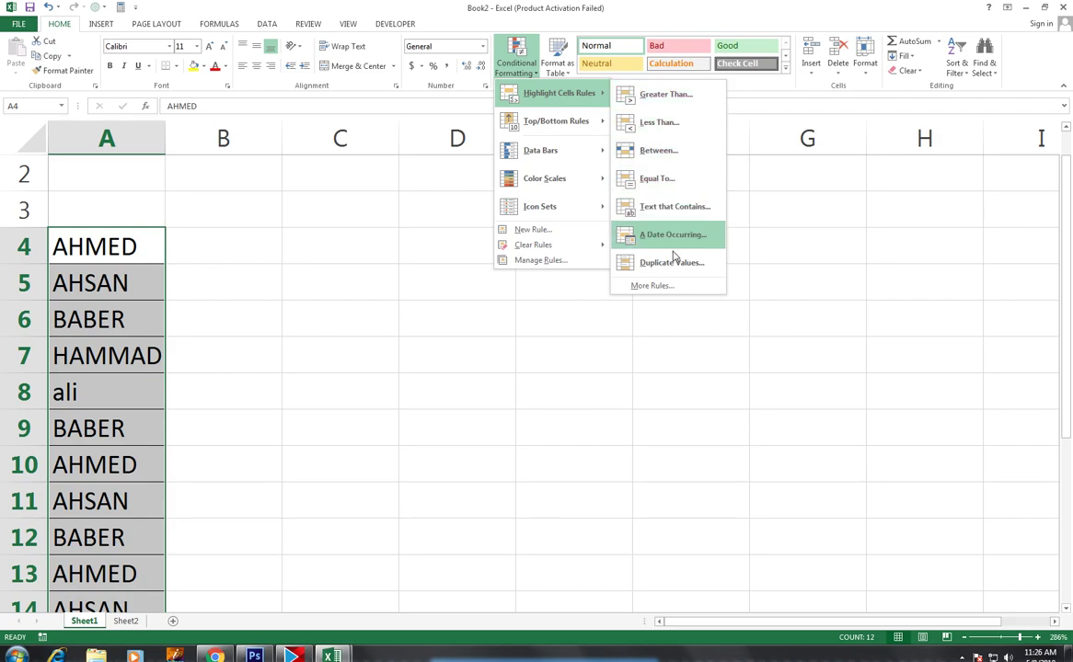
{"action": "left_click", "coordinate": [671, 264]}
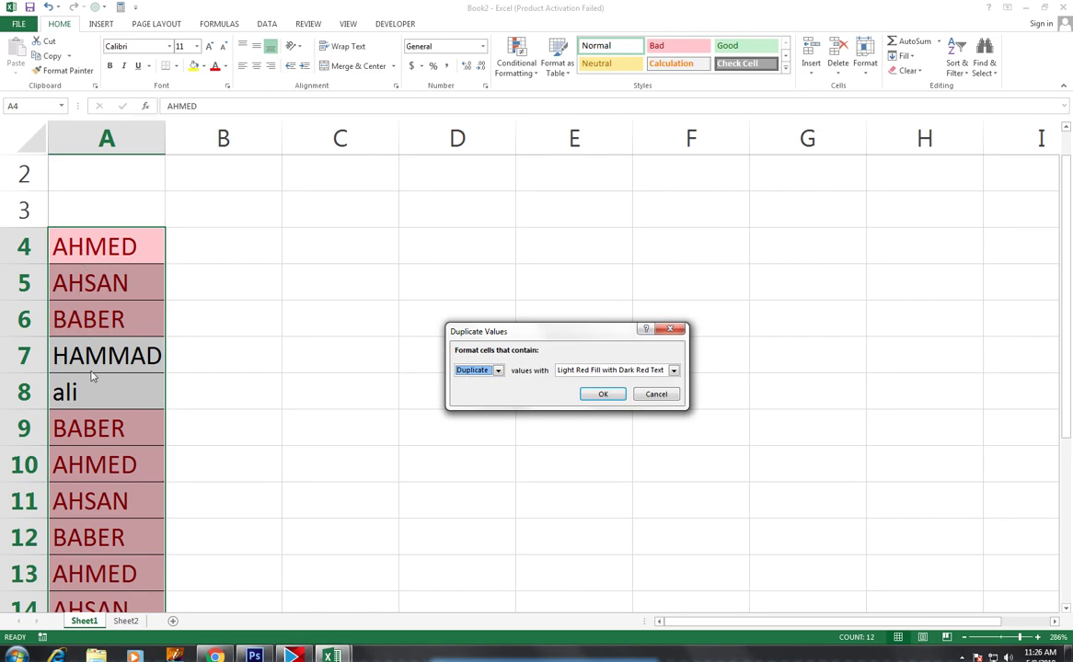
{"action": "left_click", "coordinate": [589, 395]}
{"action": "left_click", "coordinate": [392, 390]}
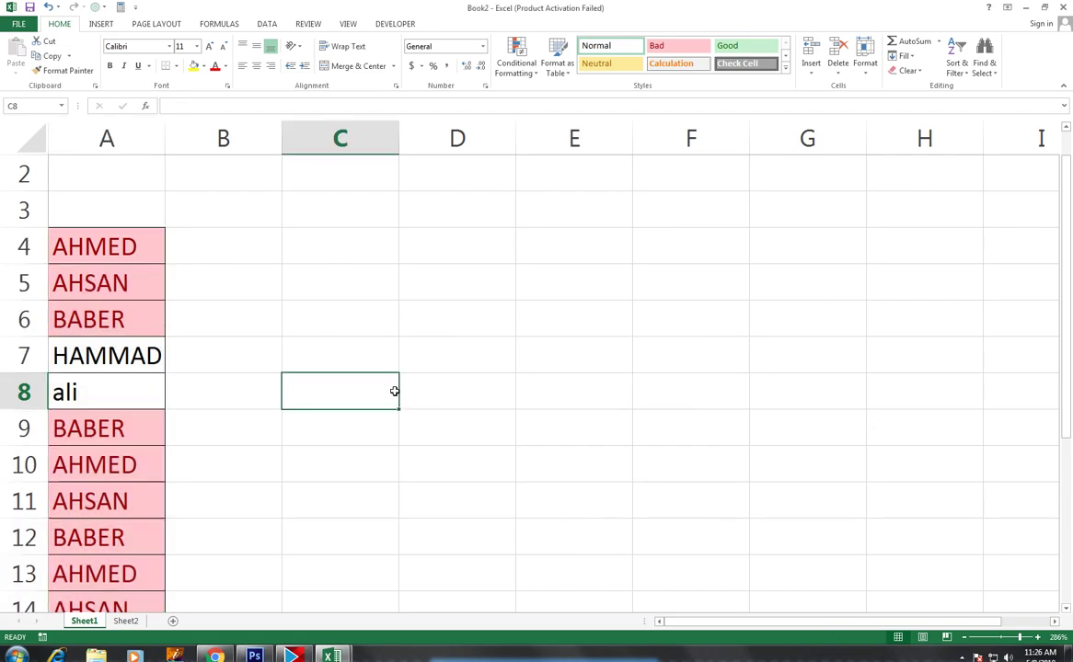
Undo the red rule and reapply Duplicate Values with a custom light blue fill.
{"action": "key", "text": "ctrl+z"}
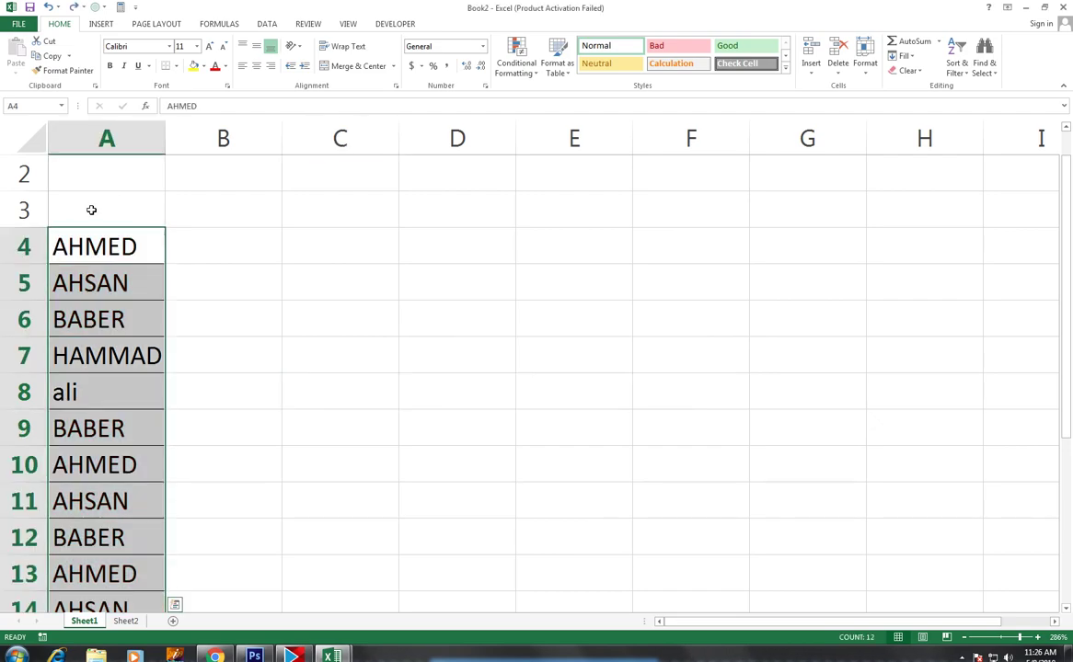
{"action": "left_click", "coordinate": [522, 74]}
{"action": "mouse_move", "coordinate": [561, 93]}
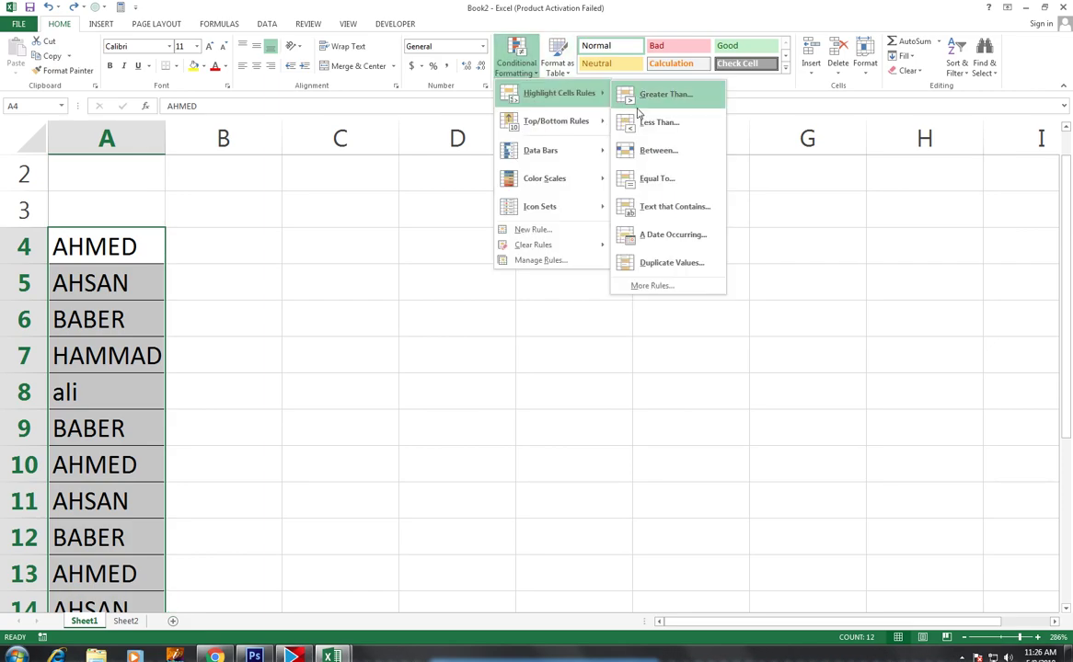
{"action": "left_click", "coordinate": [658, 264]}
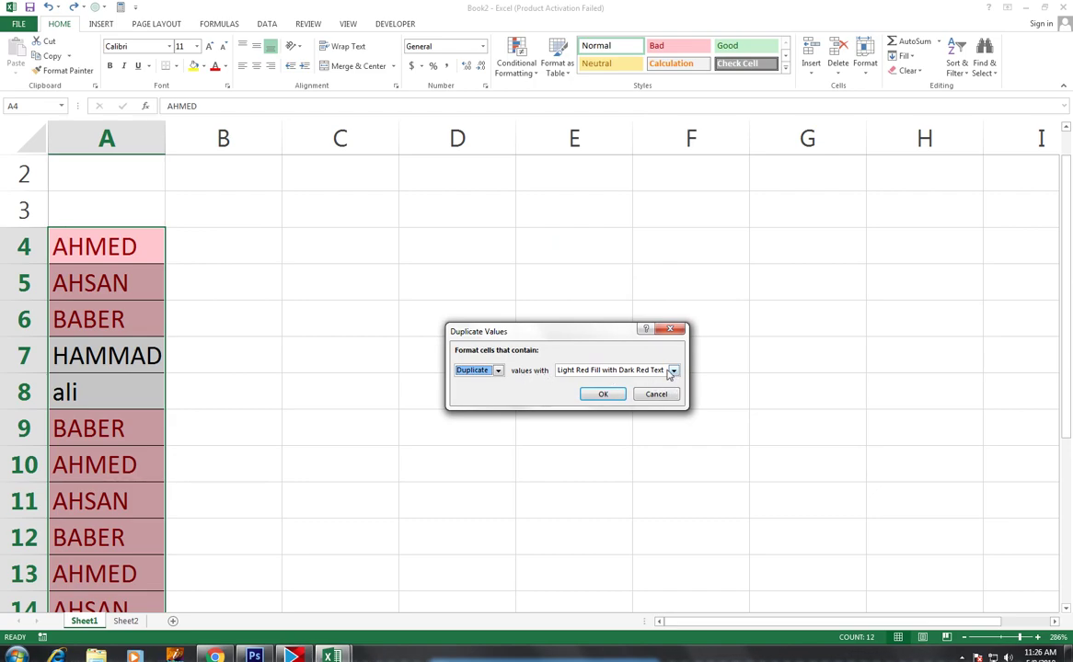
{"action": "left_click", "coordinate": [674, 370]}
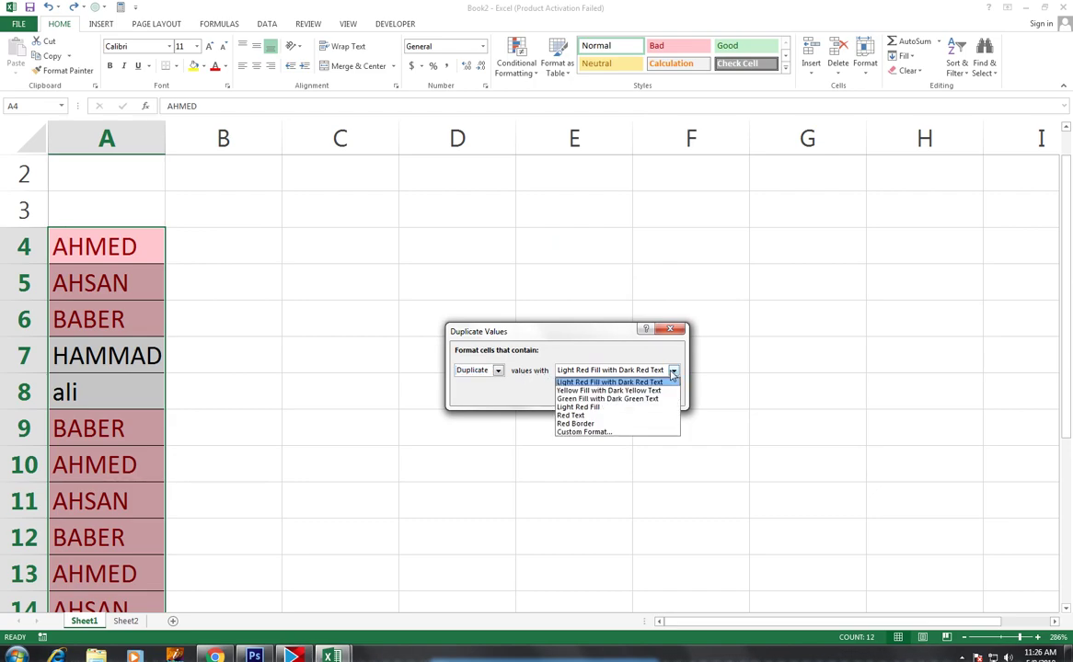
{"action": "left_click", "coordinate": [612, 433]}
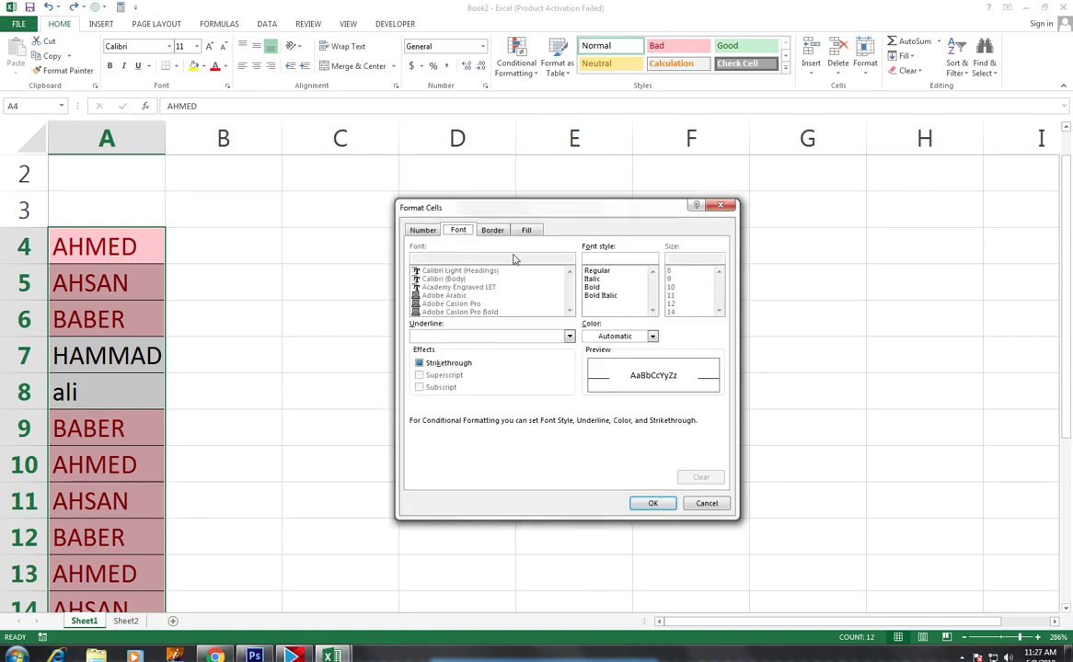
{"action": "left_click", "coordinate": [528, 230]}
{"action": "left_click", "coordinate": [490, 356]}
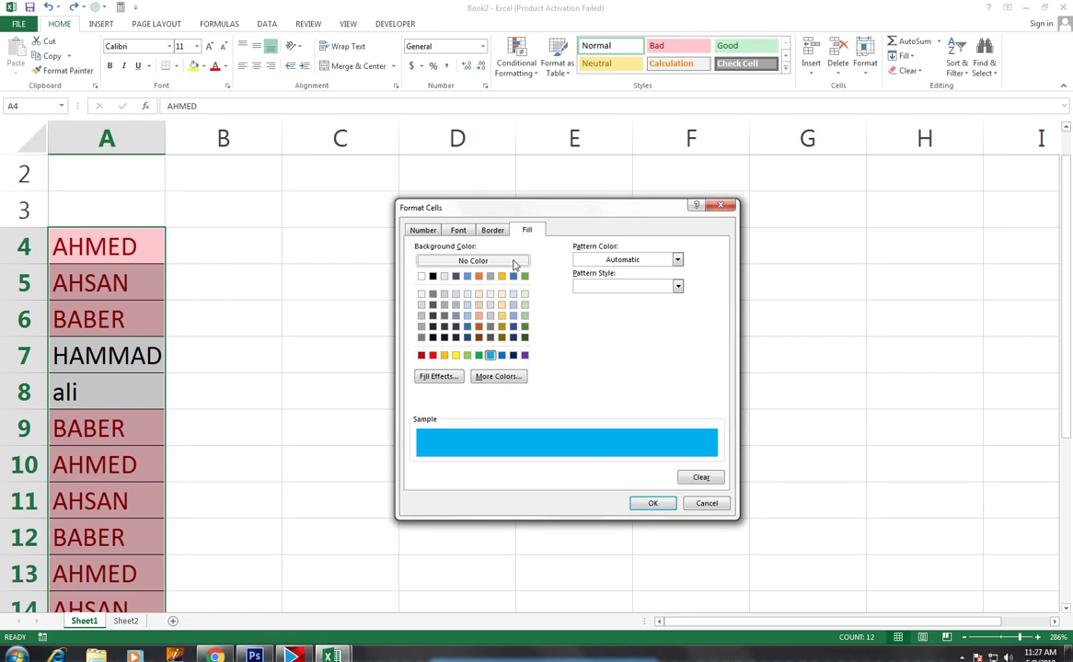
{"action": "left_click", "coordinate": [647, 504]}
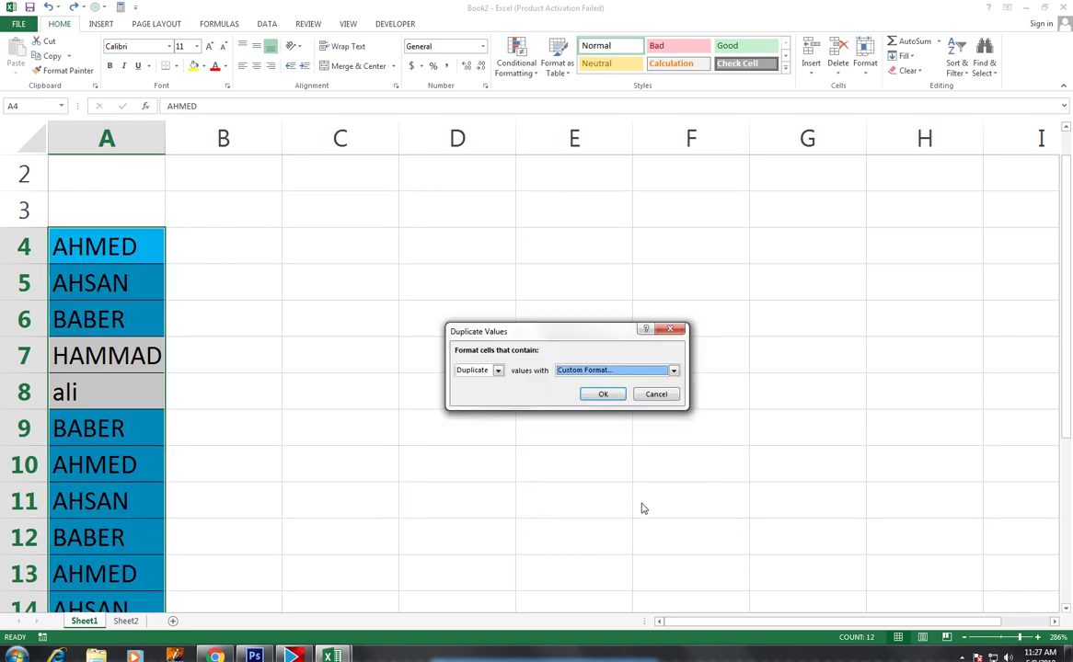
{"action": "left_click", "coordinate": [604, 393]}
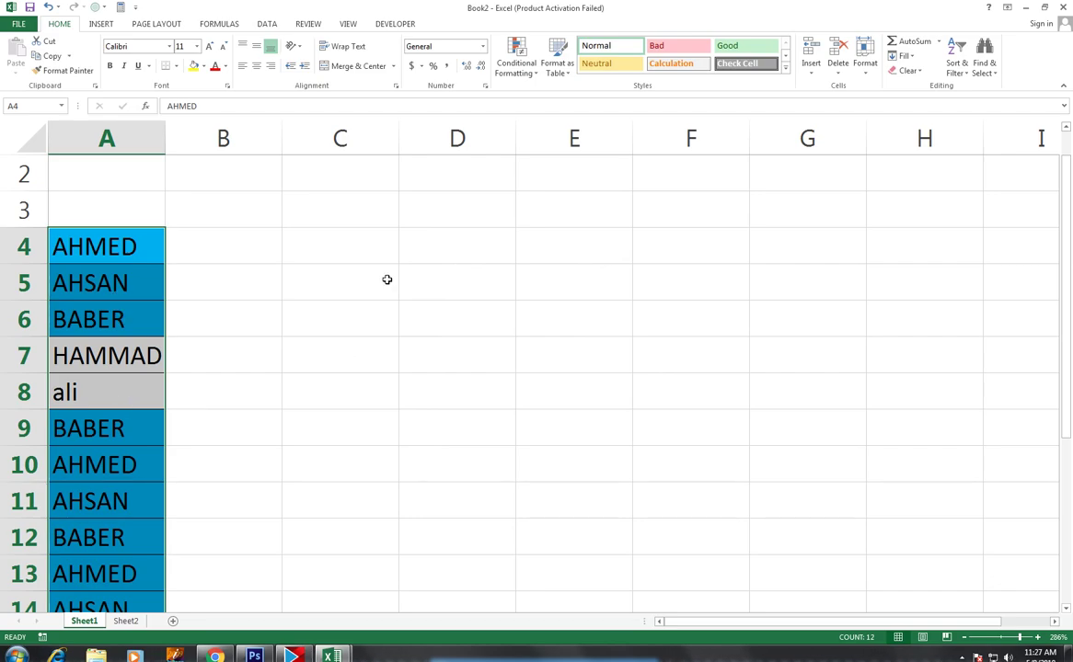
Clear the existing conditional formatting rules from the names.
{"action": "left_click", "coordinate": [516, 66]}
{"action": "mouse_move", "coordinate": [574, 244]}
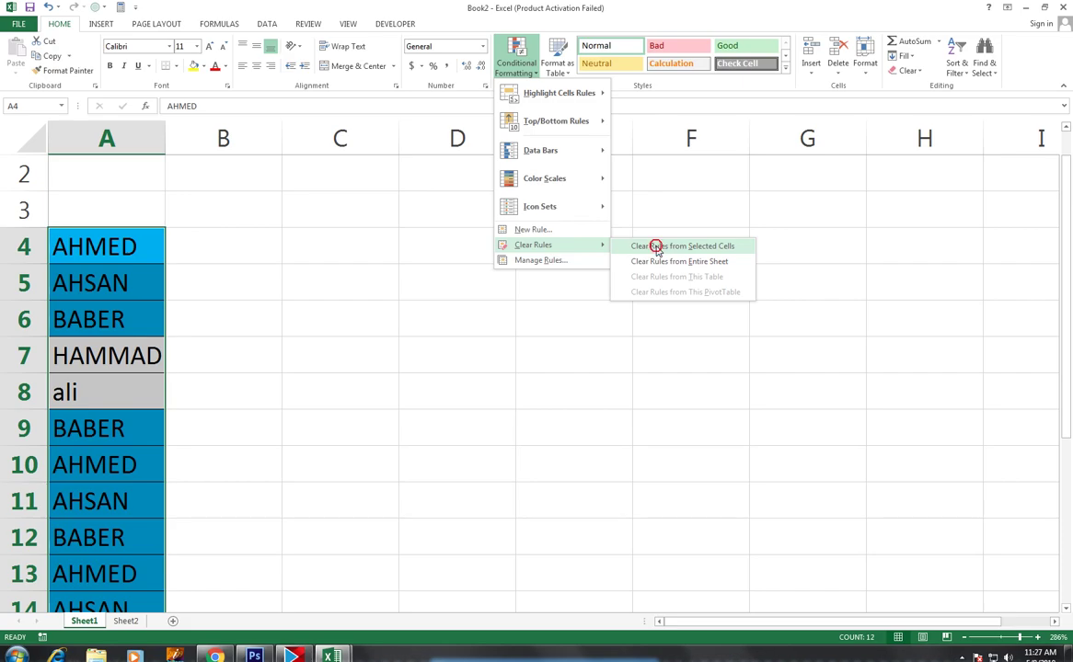
{"action": "left_click", "coordinate": [659, 247]}
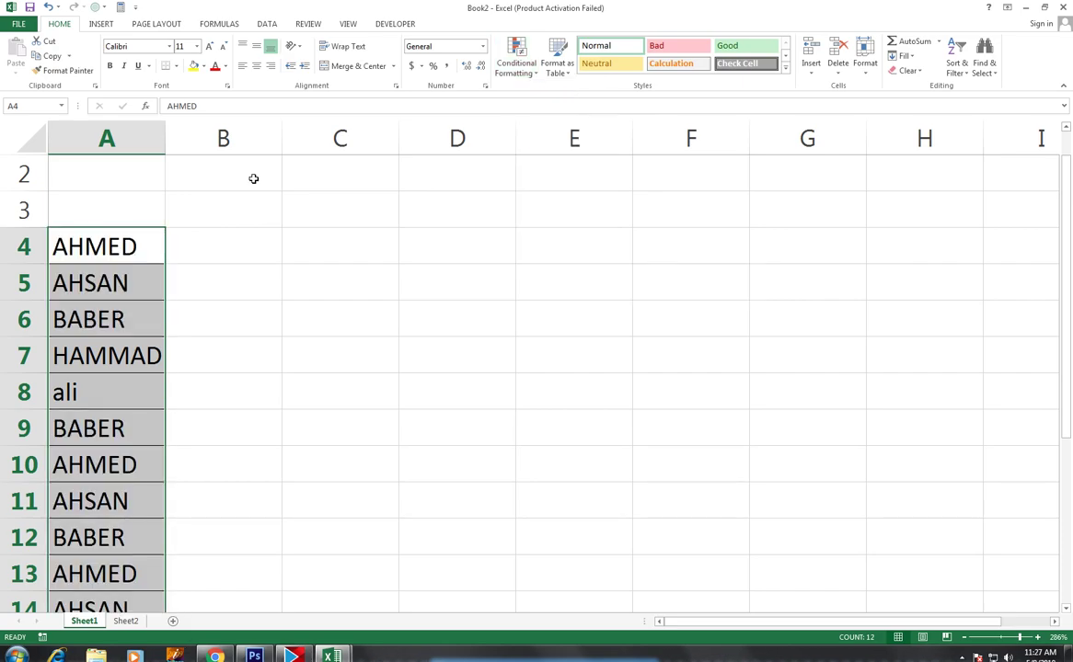
Add a Unique values rule with a custom orange fill for HAMMAD and ali.
{"action": "left_click", "coordinate": [516, 64]}
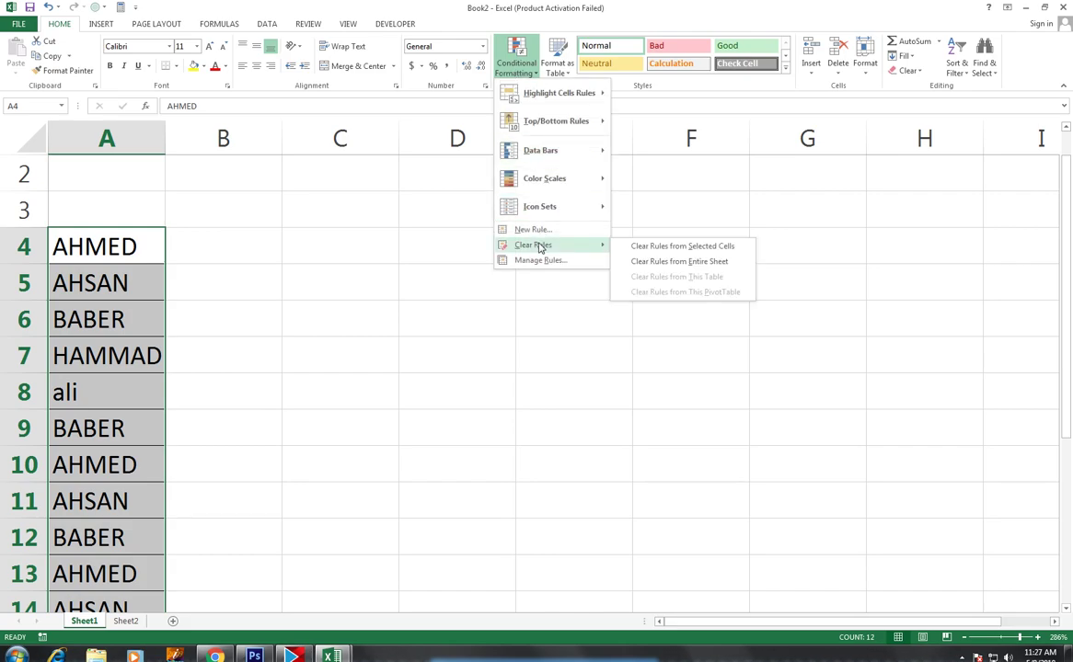
{"action": "mouse_move", "coordinate": [574, 98]}
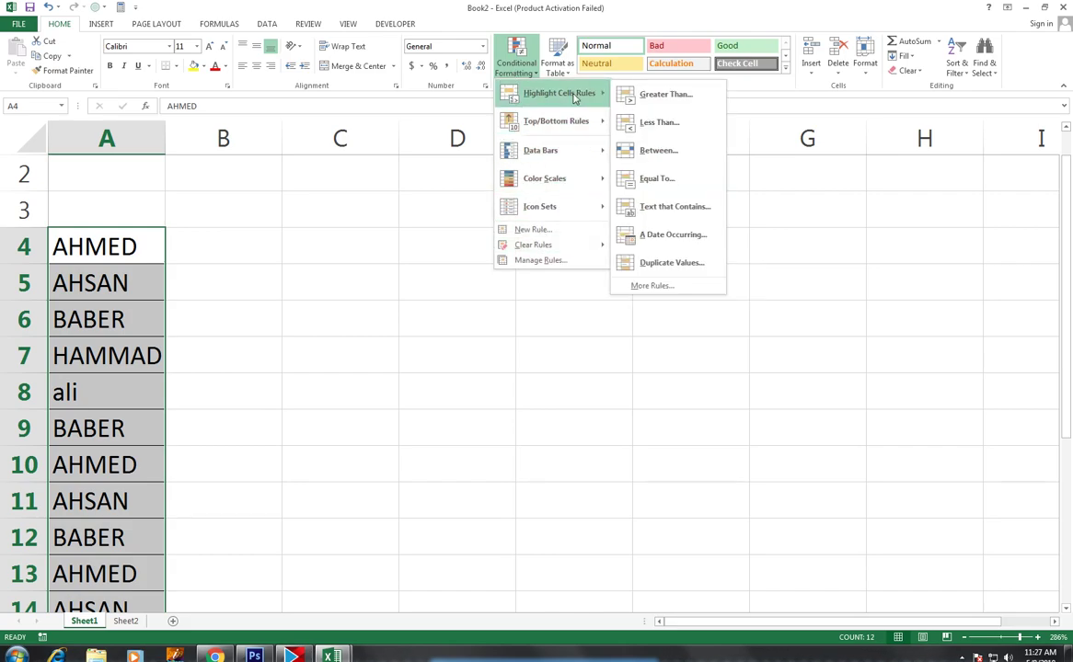
{"action": "left_click", "coordinate": [658, 264]}
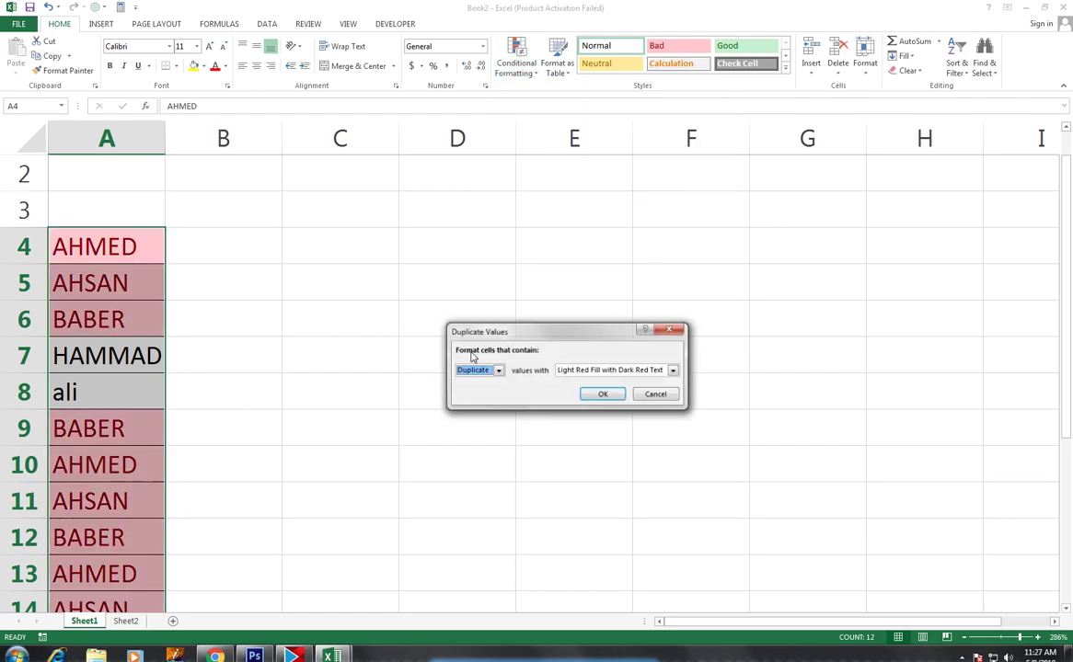
{"action": "left_click", "coordinate": [496, 370]}
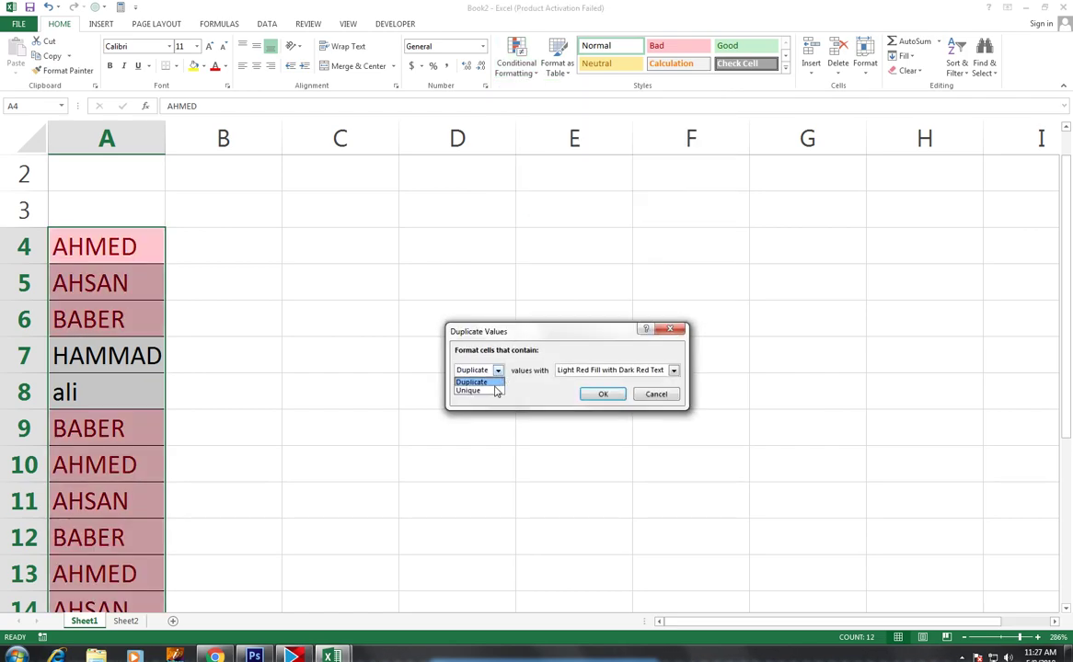
{"action": "left_click", "coordinate": [496, 390]}
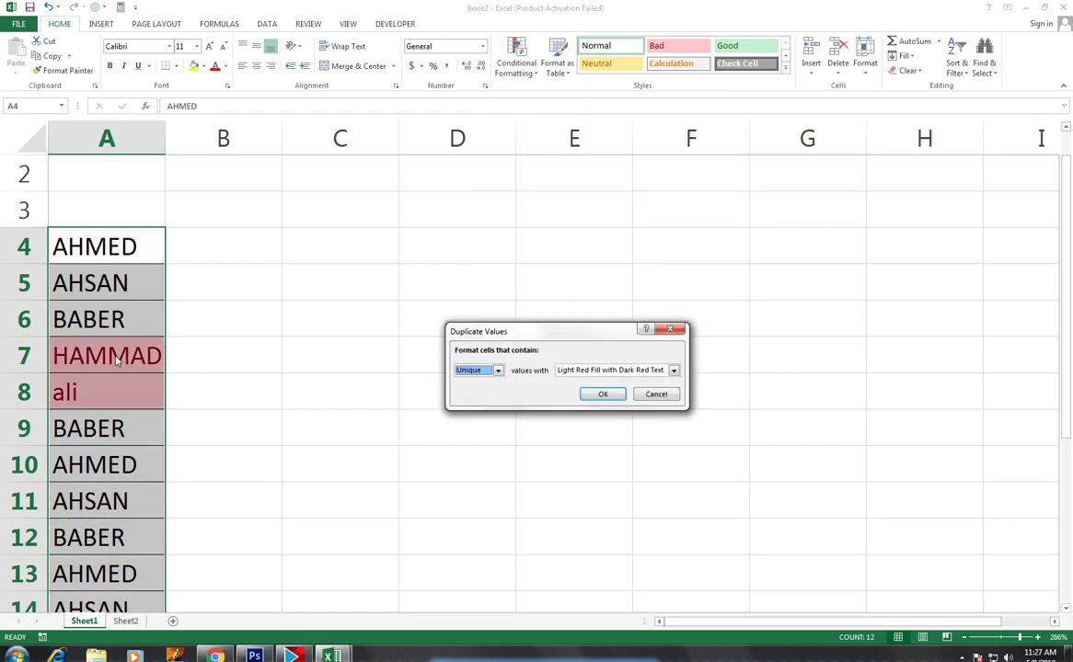
{"action": "left_click", "coordinate": [673, 370]}
{"action": "left_click", "coordinate": [591, 434]}
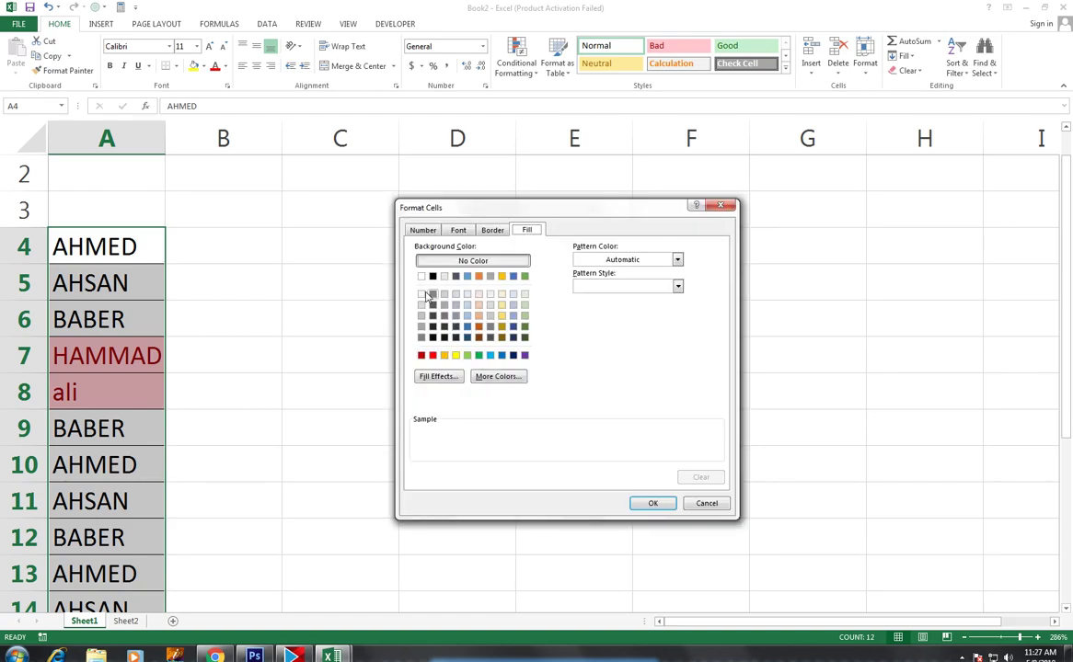
{"action": "left_click", "coordinate": [477, 327]}
{"action": "left_click", "coordinate": [638, 501]}
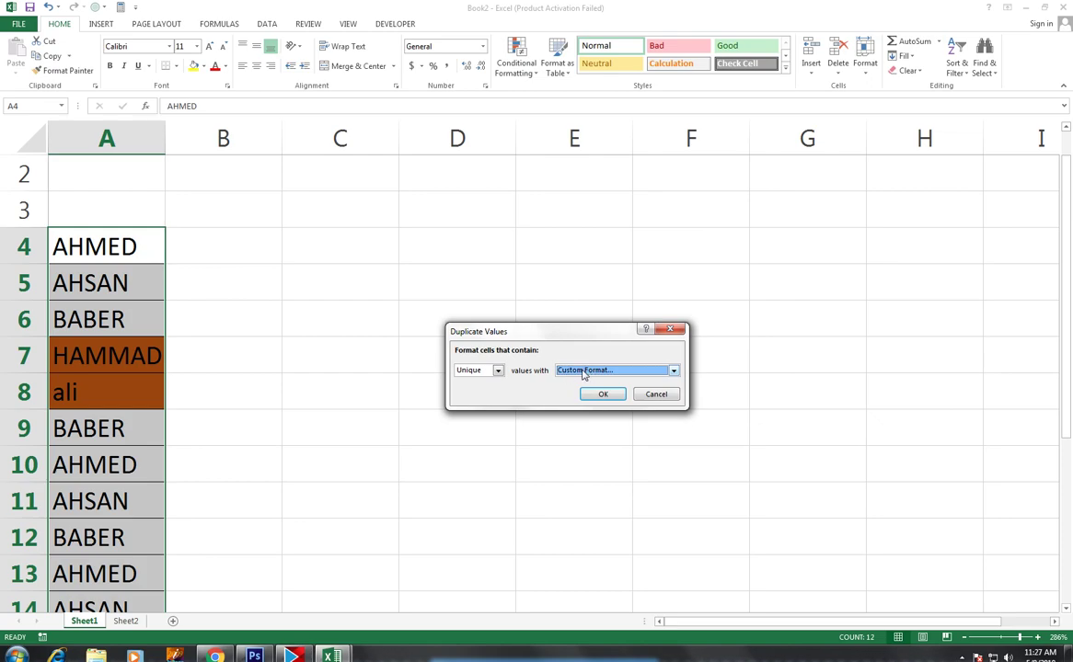
{"action": "left_click", "coordinate": [603, 394]}
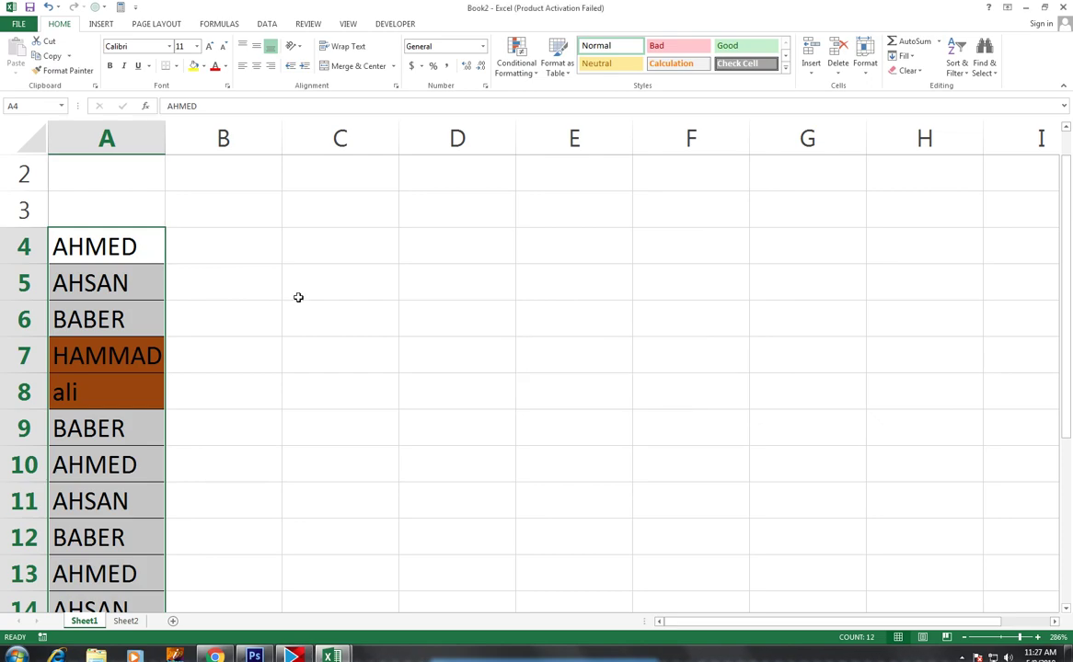
Undo the orange highlighting and start the formula =IF in cell B4.
{"action": "key", "text": "ctrl+z"}
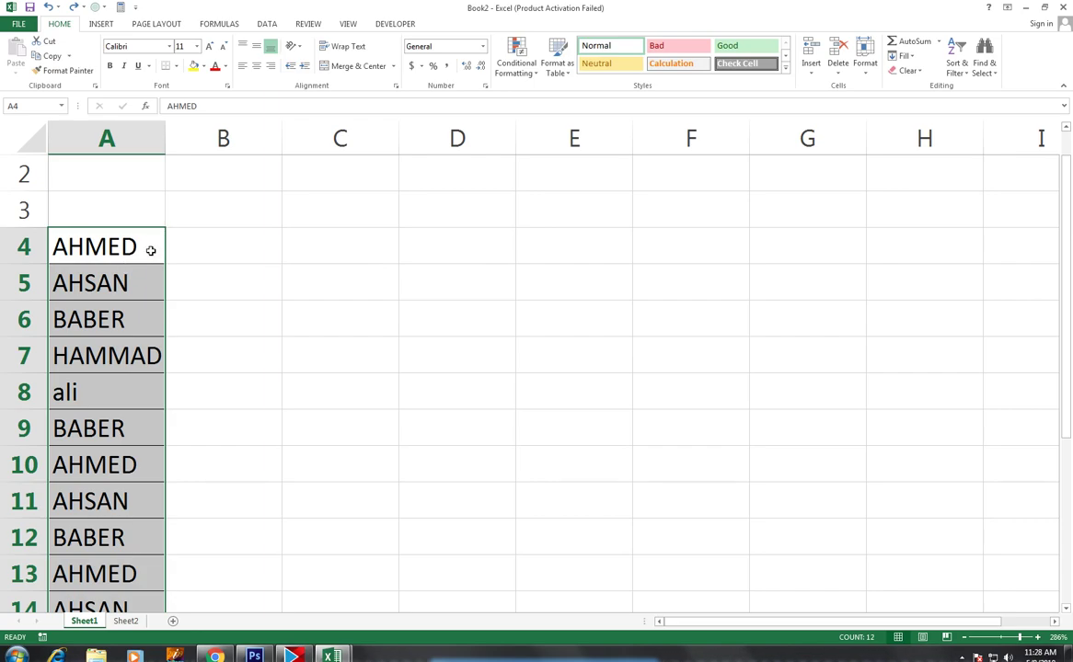
{"action": "left_click", "coordinate": [191, 239]}
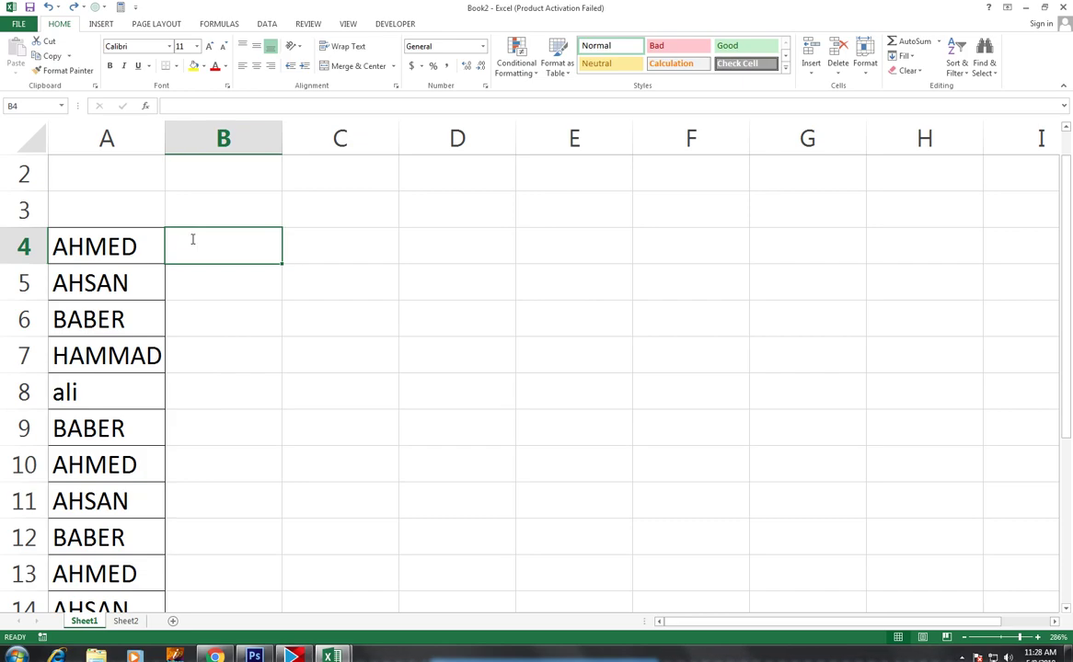
{"action": "type", "text": "=IF"}
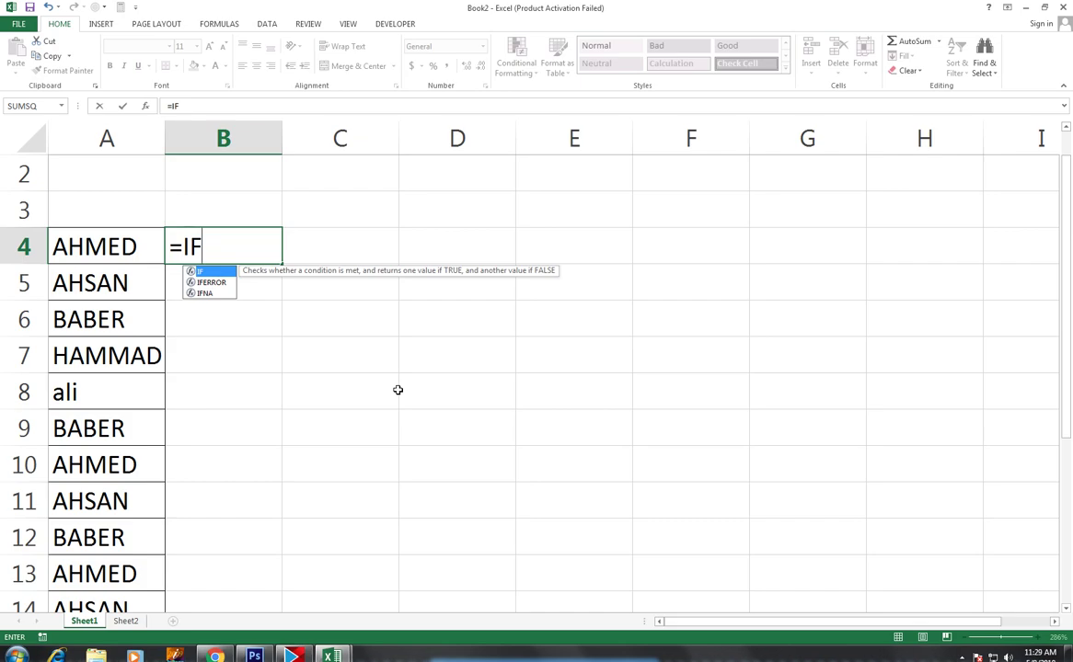
Write the IF condition MAX(COUNTIF($A$4:$A$15,A4:A15))>1 in B4.
{"action": "type", "text": "("}
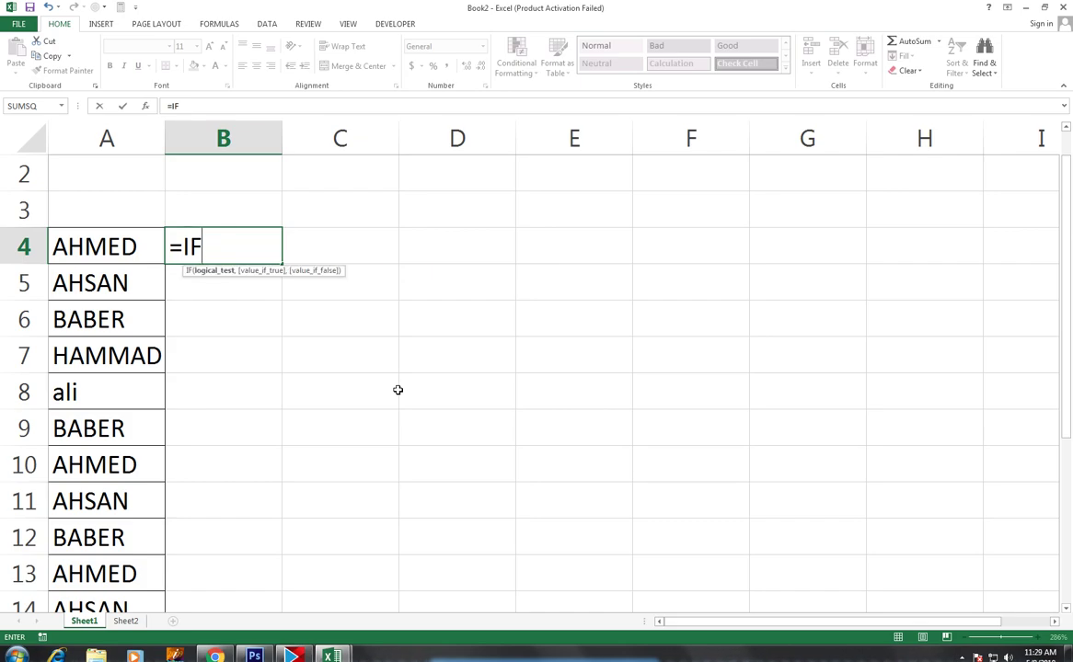
{"action": "type", "text": "MA"}
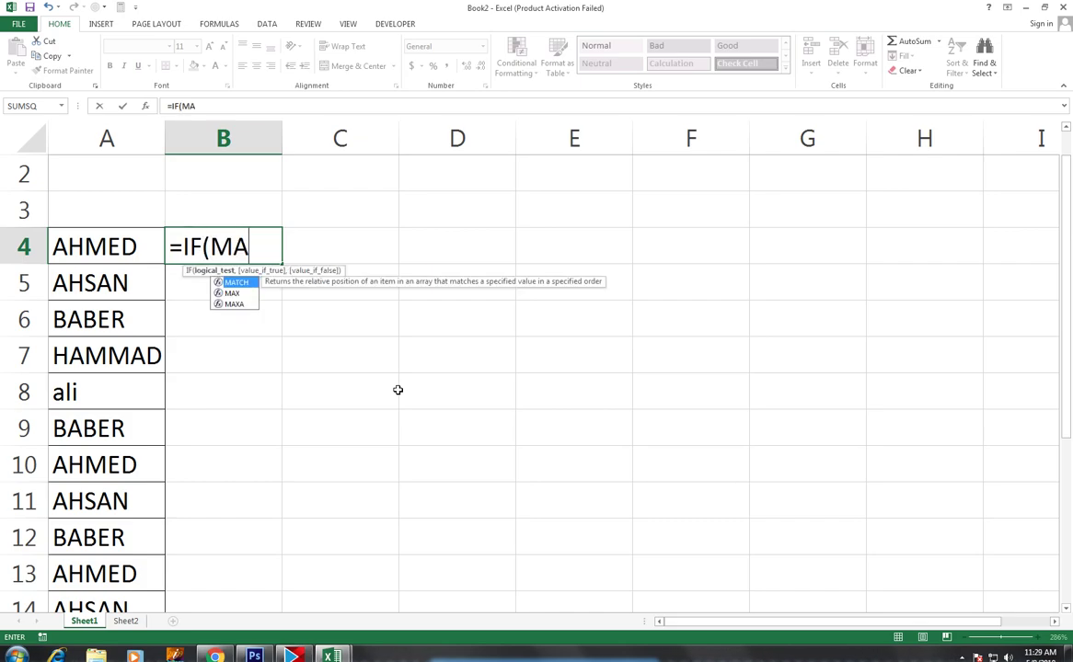
{"action": "key", "text": "Down"}
{"action": "key", "text": "Tab"}
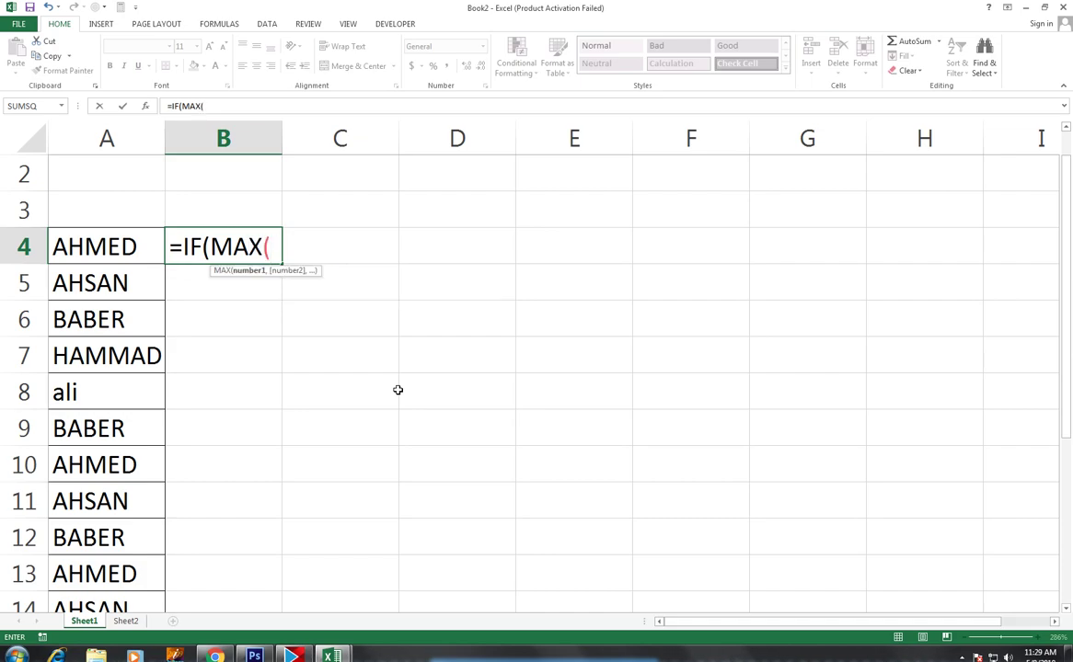
{"action": "type", "text": "COUNTIF"}
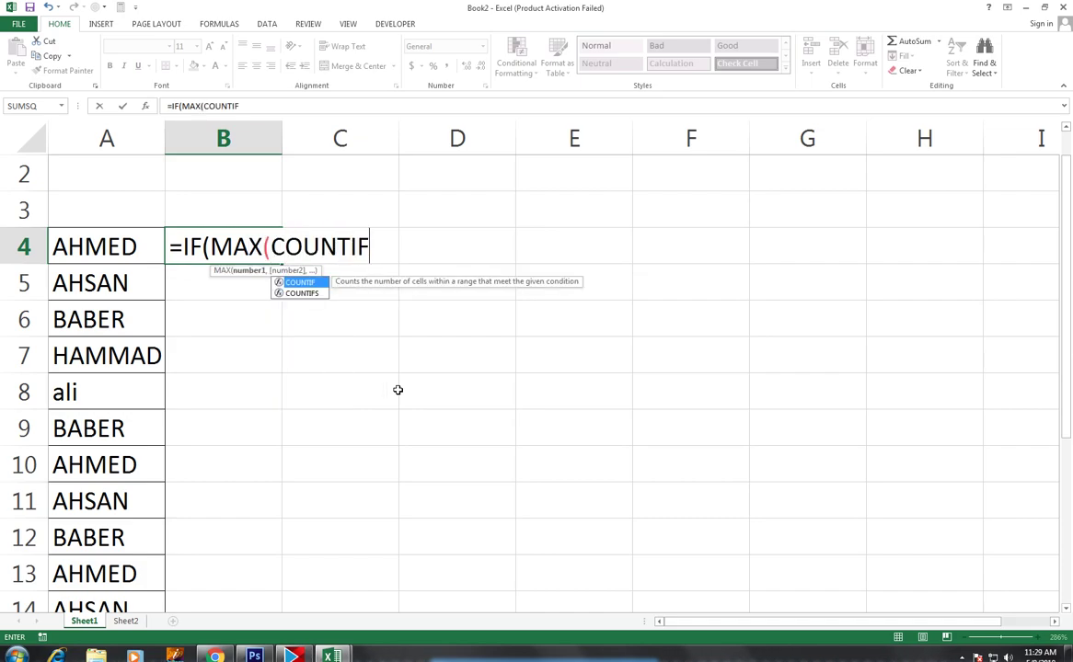
{"action": "type", "text": "("}
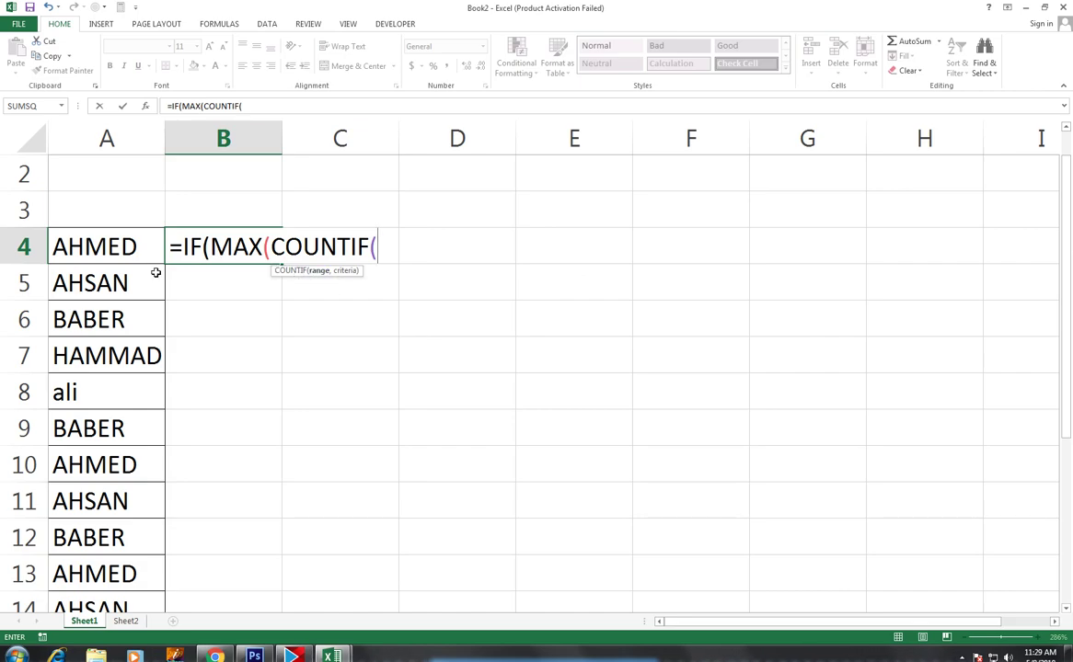
{"action": "left_click_drag", "start_coordinate": [95, 242], "coordinate": [87, 635]}
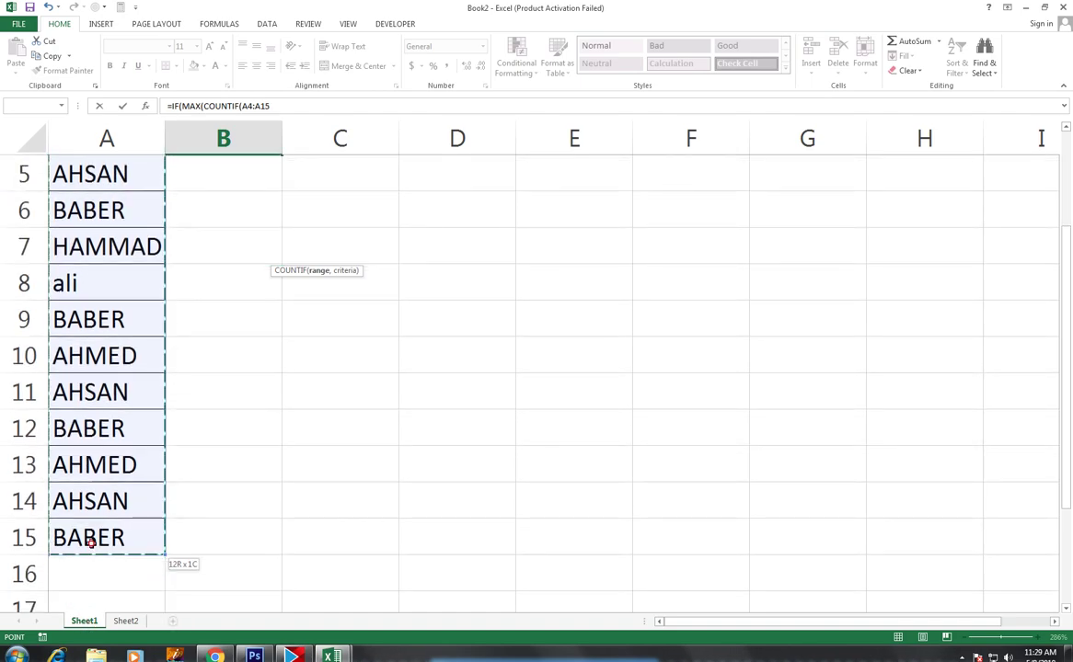
{"action": "left_click_drag", "start_coordinate": [87, 635], "coordinate": [102, 542]}
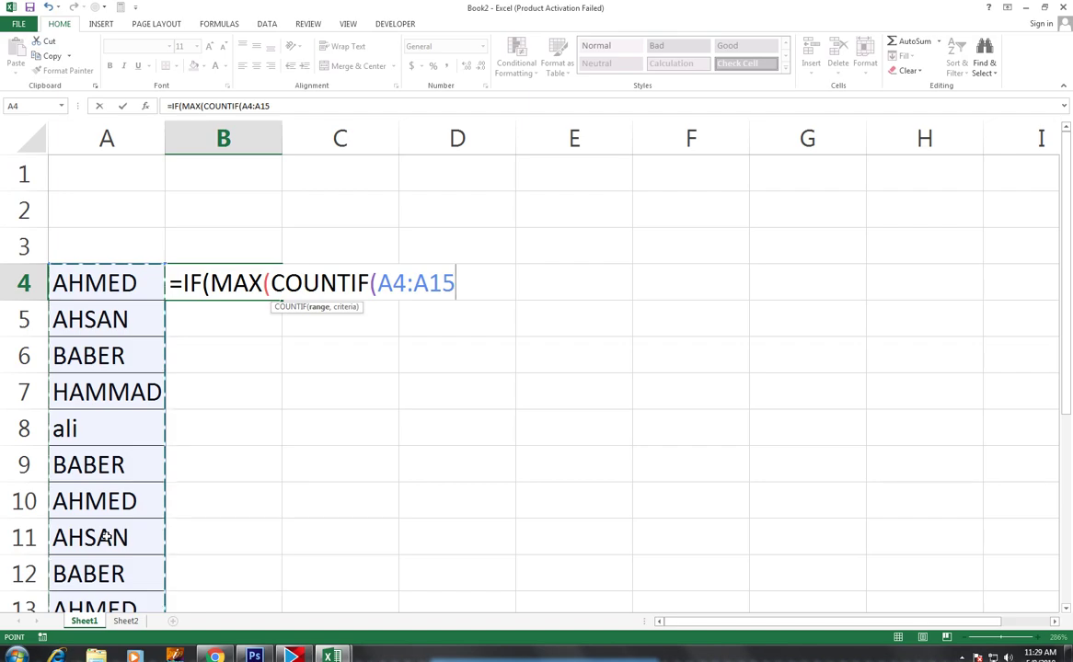
{"action": "key", "text": "F4"}
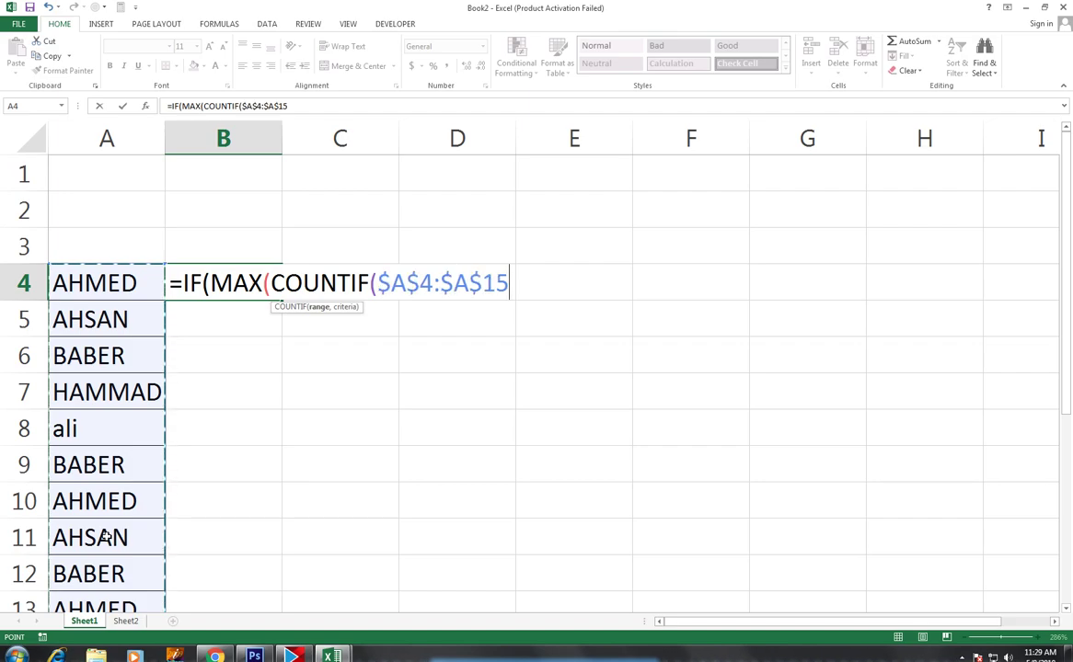
{"action": "type", "text": ","}
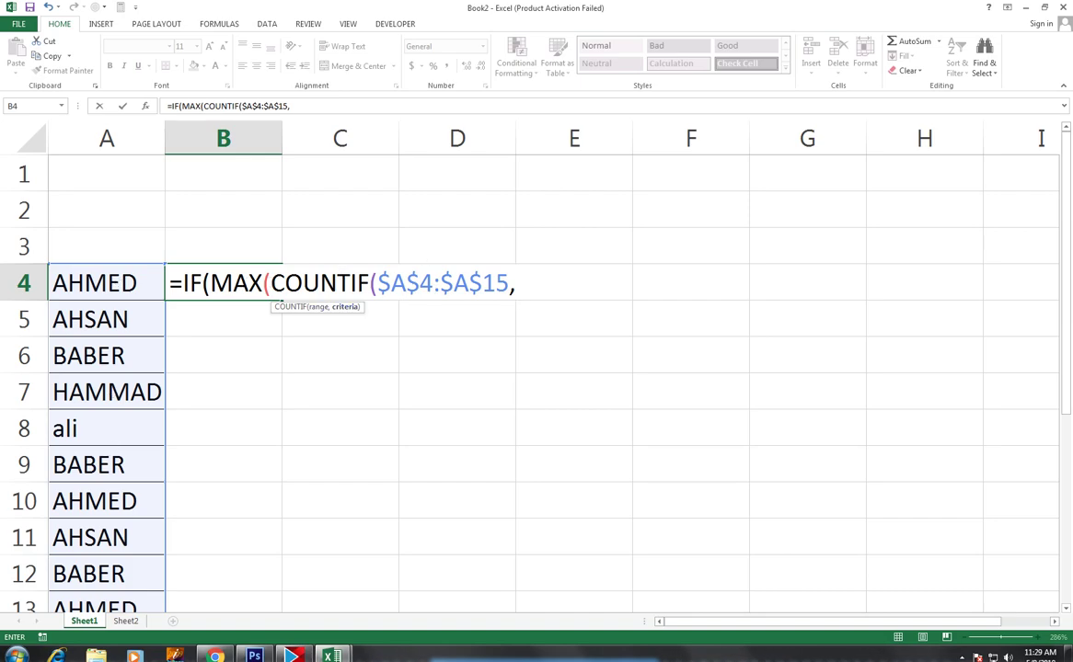
{"action": "left_click_drag", "start_coordinate": [87, 285], "coordinate": [84, 528]}
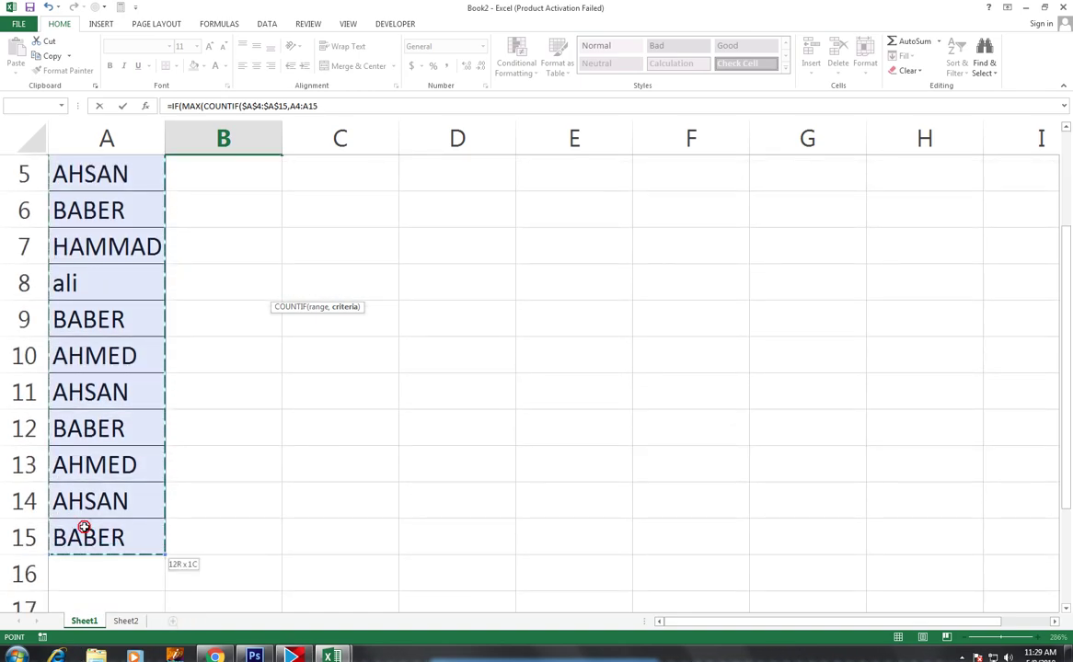
{"action": "scroll", "coordinate": [84, 528], "scroll_direction": "up", "scroll_amount": 1}
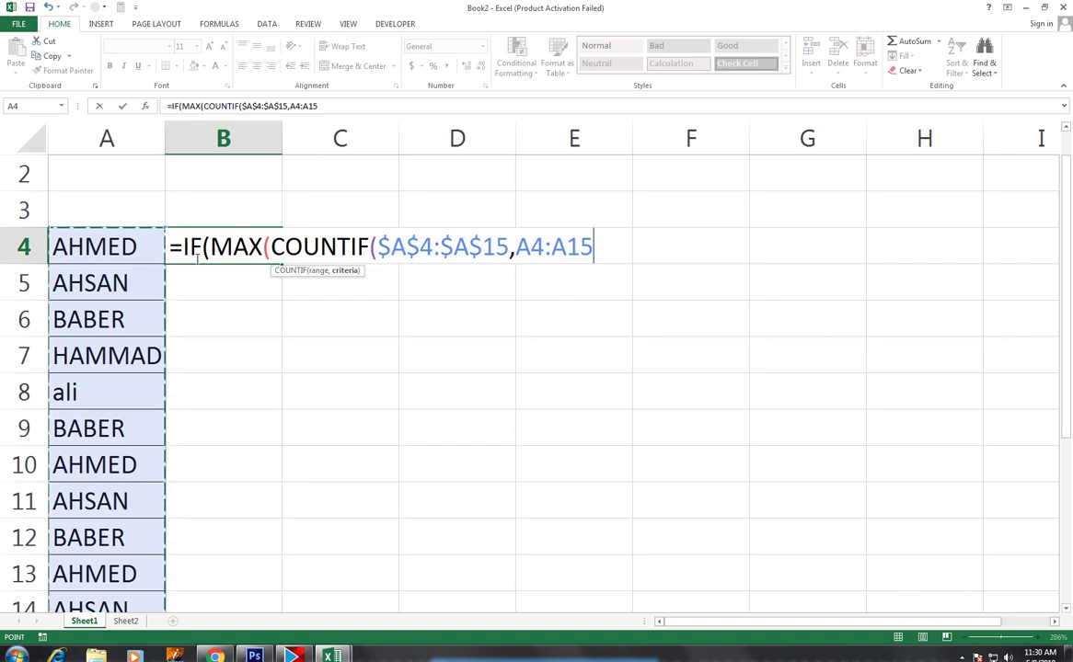
{"action": "type", "text": "))"}
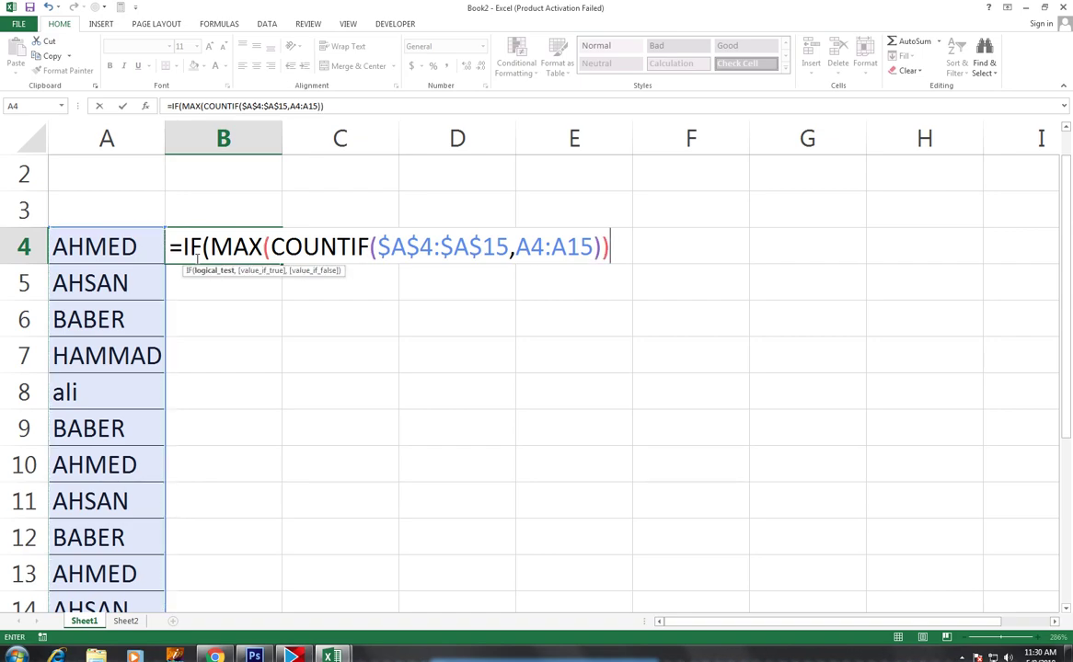
{"action": "type", "text": ">"}
{"action": "type", "text": "1"}
{"action": "type", "text": ","}
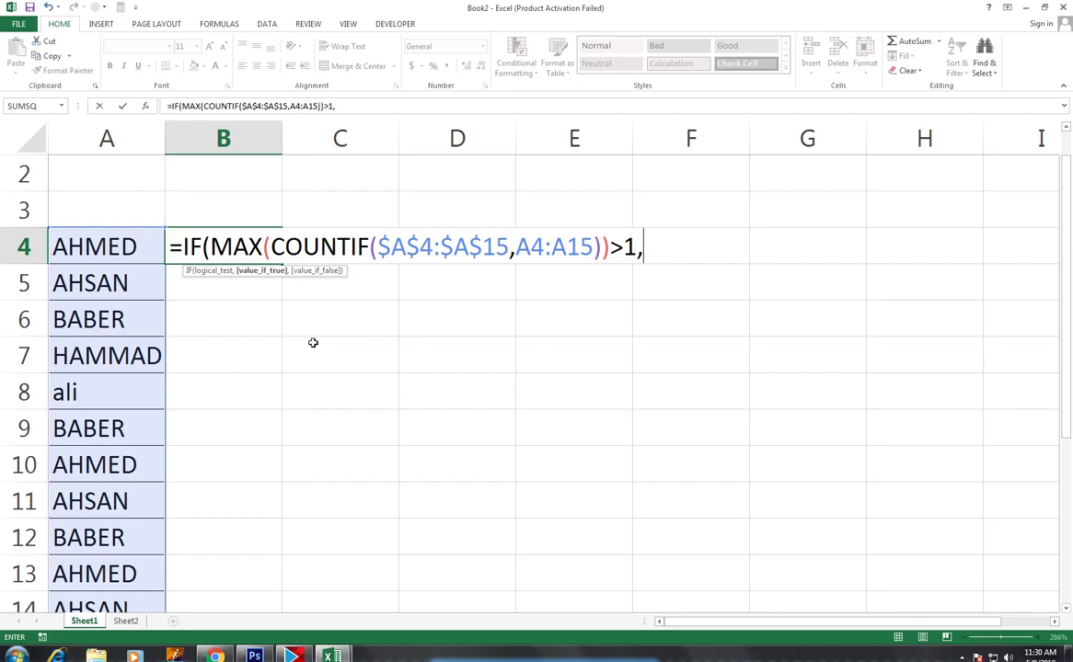
Finish B4's formula with "REPEAT","NO REPEAT" labels and enter it as an array formula.
{"action": "type", "text": "\"d"}
{"action": "key", "text": "BackSpace"}
{"action": "type", "text": "DU"}
{"action": "type", "text": "PLICATE"}
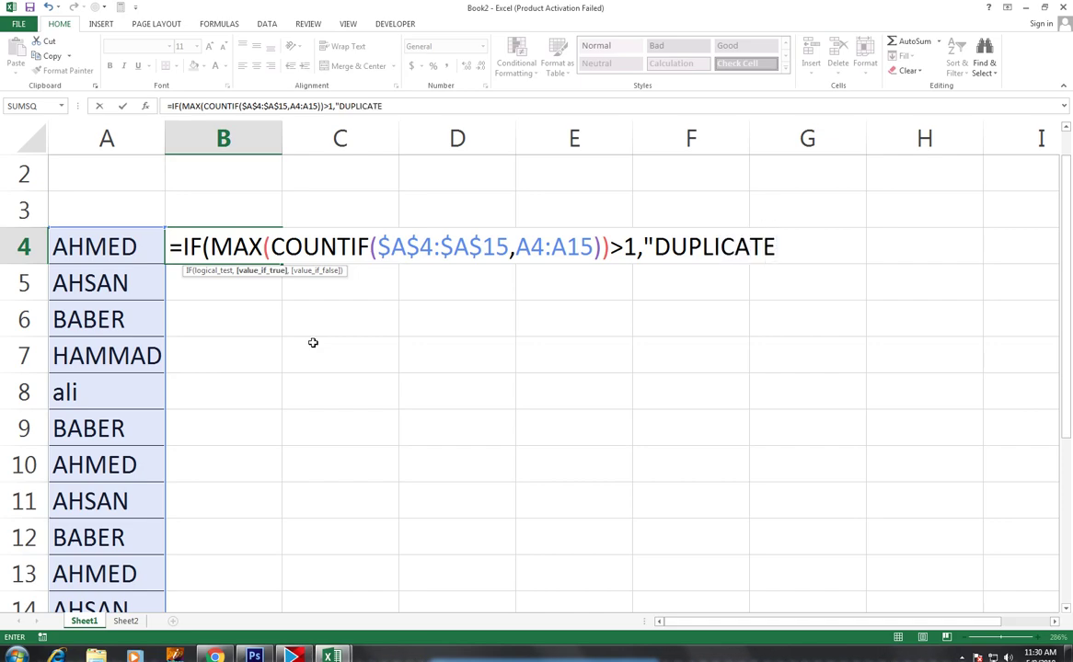
{"action": "type", "text": "\","}
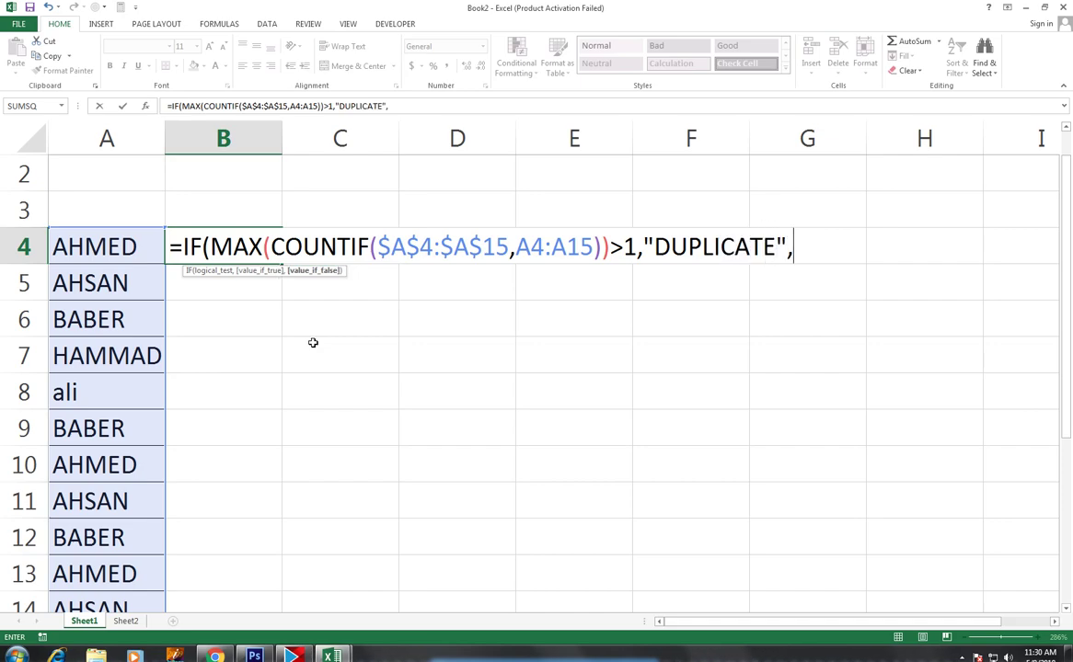
{"action": "type", "text": "\""}
{"action": "type", "text": "UNIQUE"}
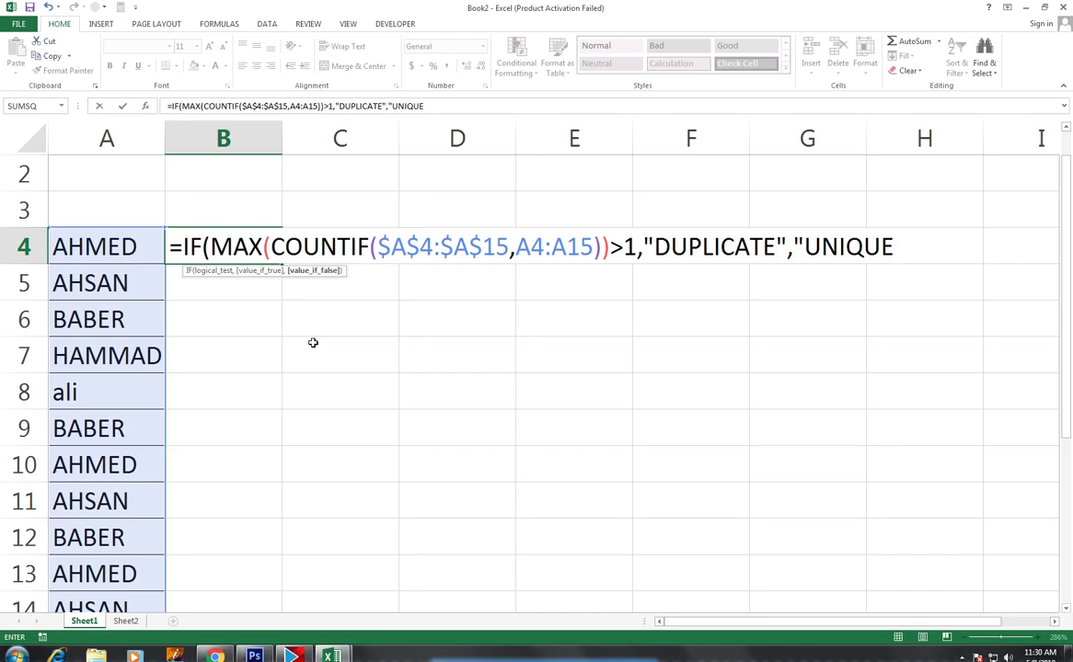
{"action": "key", "text": "BackSpace"}
{"action": "key", "text": "BackSpace"}
{"action": "key", "text": "BackSpace"}
{"action": "key", "text": "BackSpace"}
{"action": "key", "text": "BackSpace"}
{"action": "key", "text": "BackSpace"}
{"action": "key", "text": "BackSpace"}
{"action": "key", "text": "BackSpace"}
{"action": "key", "text": "BackSpace"}
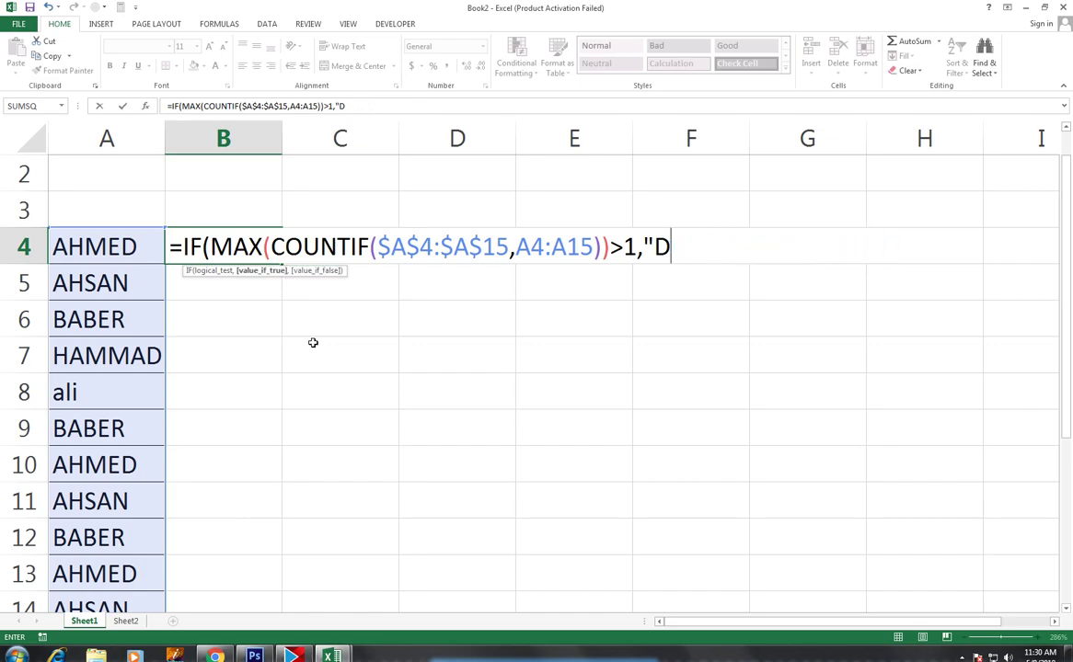
{"action": "key", "text": "BackSpace"}
{"action": "type", "text": "REPE"}
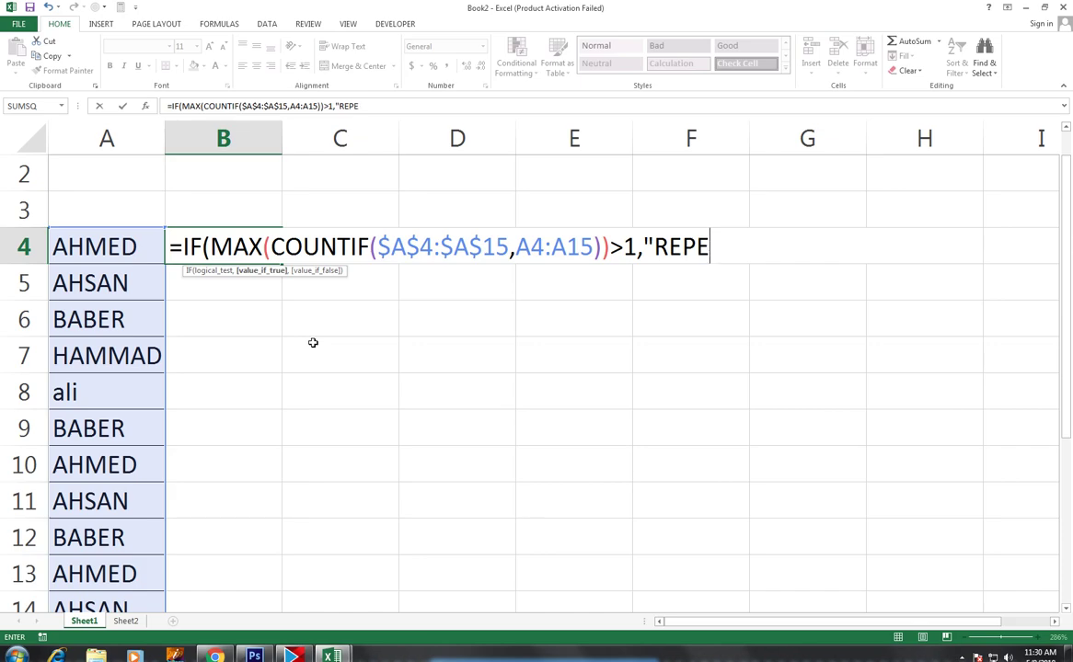
{"action": "type", "text": "AT\""}
{"action": "type", "text": ",\"N"}
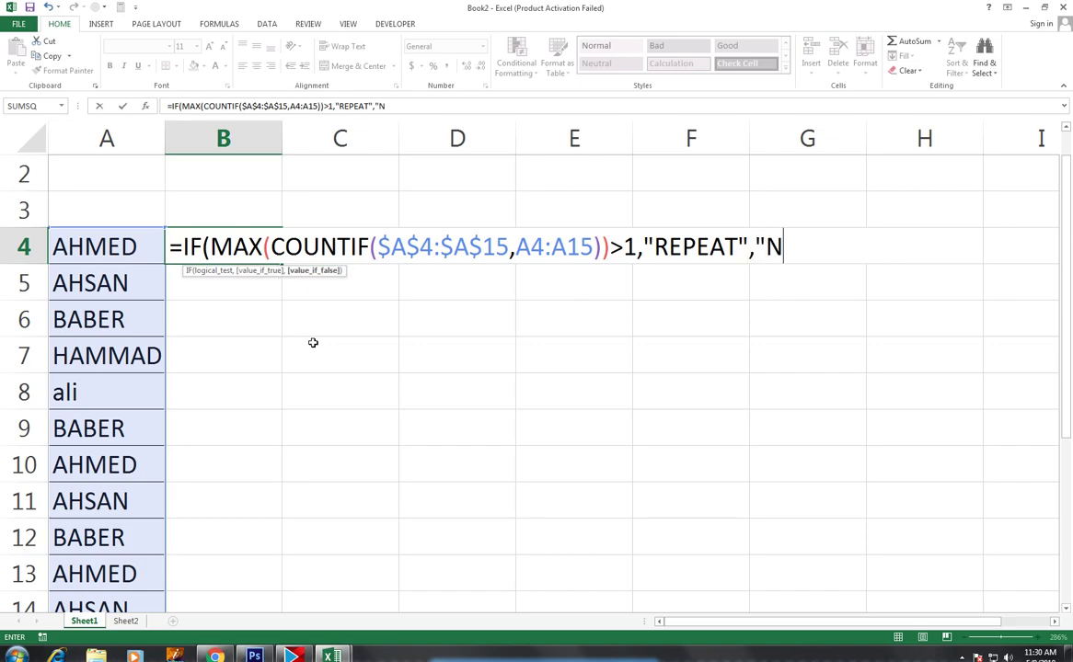
{"action": "type", "text": "O REPEAT"}
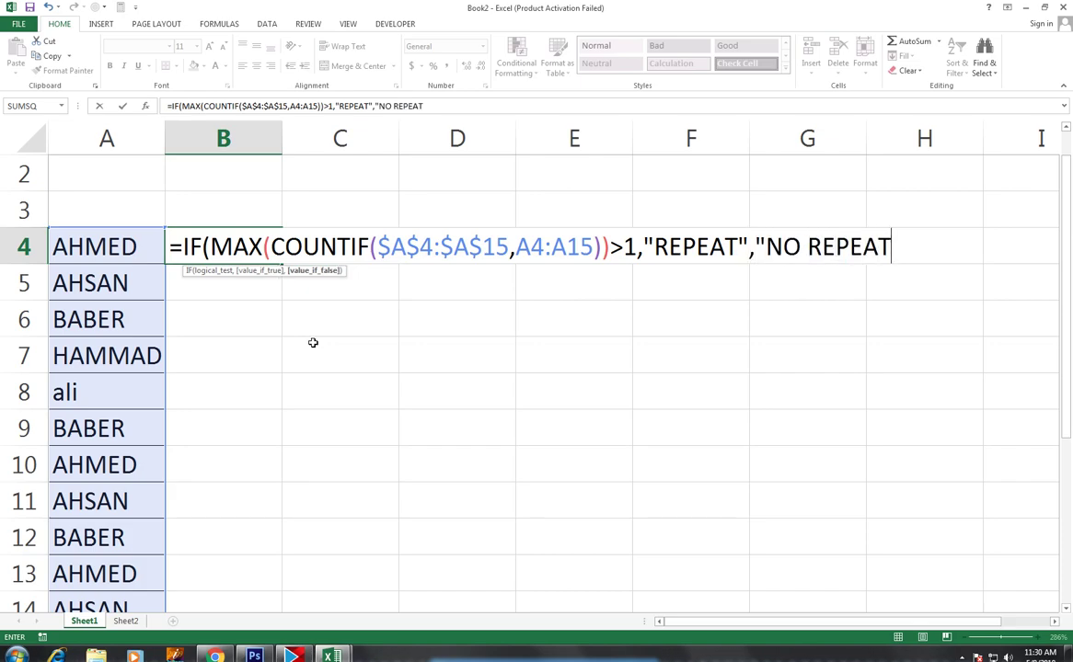
{"action": "type", "text": "\""}
{"action": "type", "text": ")"}
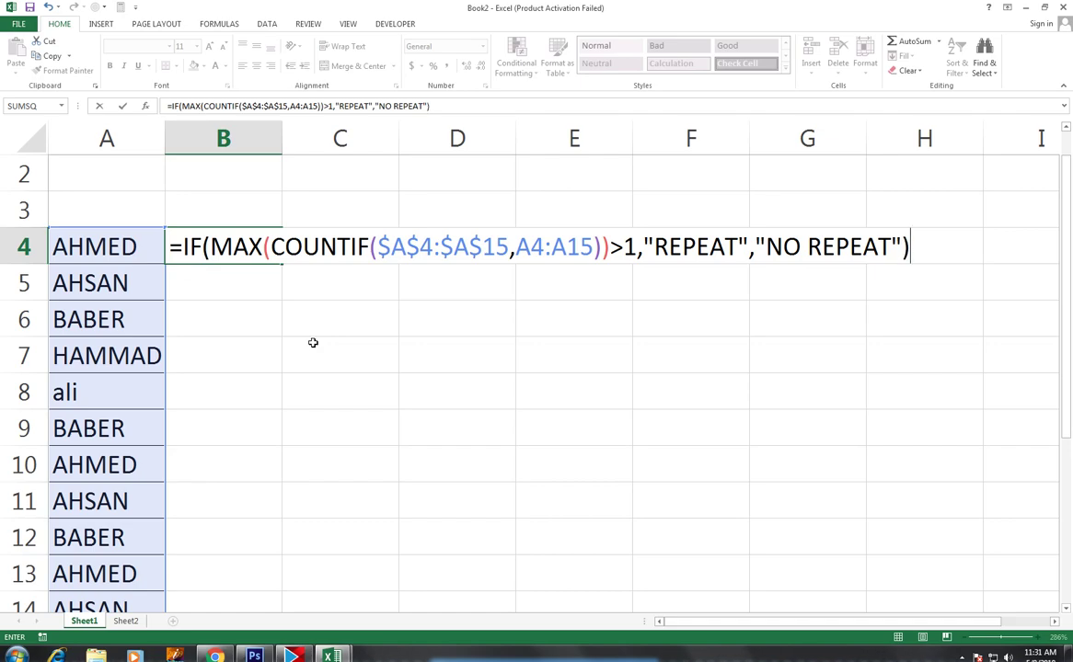
{"action": "key", "text": "ctrl+shift+Return"}
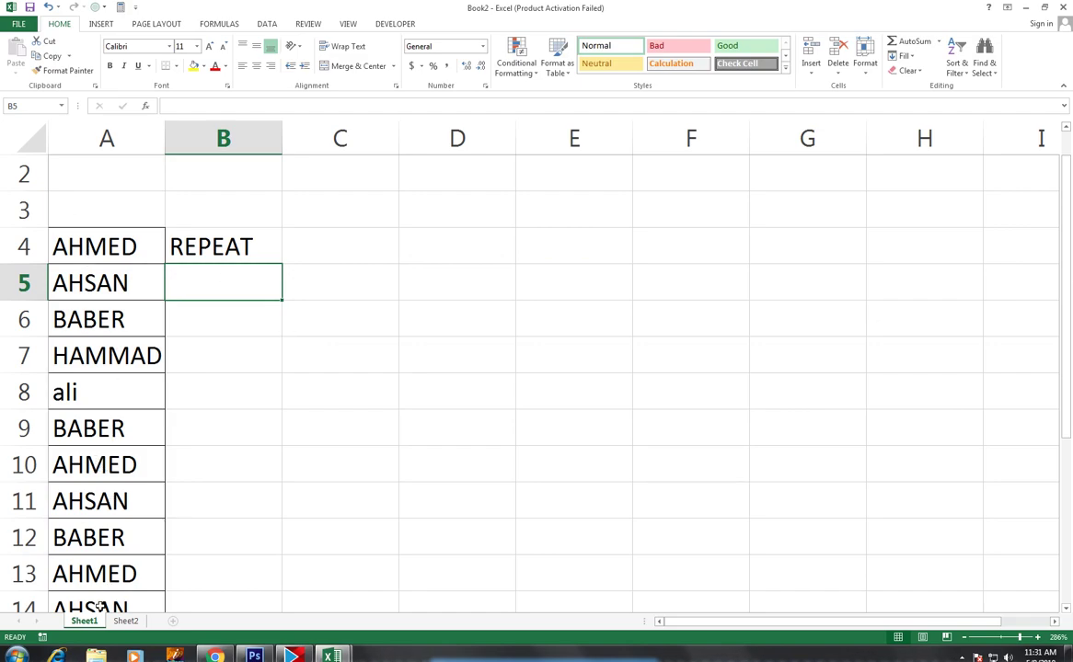
Fill B4's formula down to B15 and AutoFit column B to show NO REPEAT.
{"action": "left_click", "coordinate": [235, 229]}
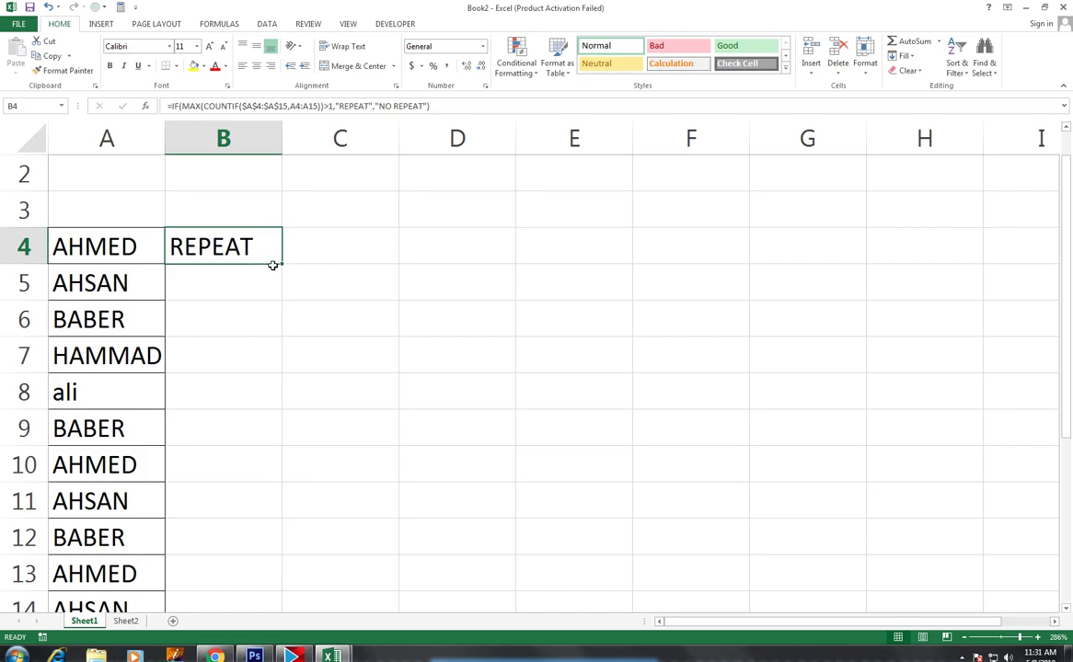
{"action": "mouse_move", "coordinate": [280, 265]}
{"action": "left_mouse_down"}
{"action": "mouse_move", "coordinate": [280, 565]}
{"action": "mouse_move", "coordinate": [280, 539]}
{"action": "left_mouse_up"}
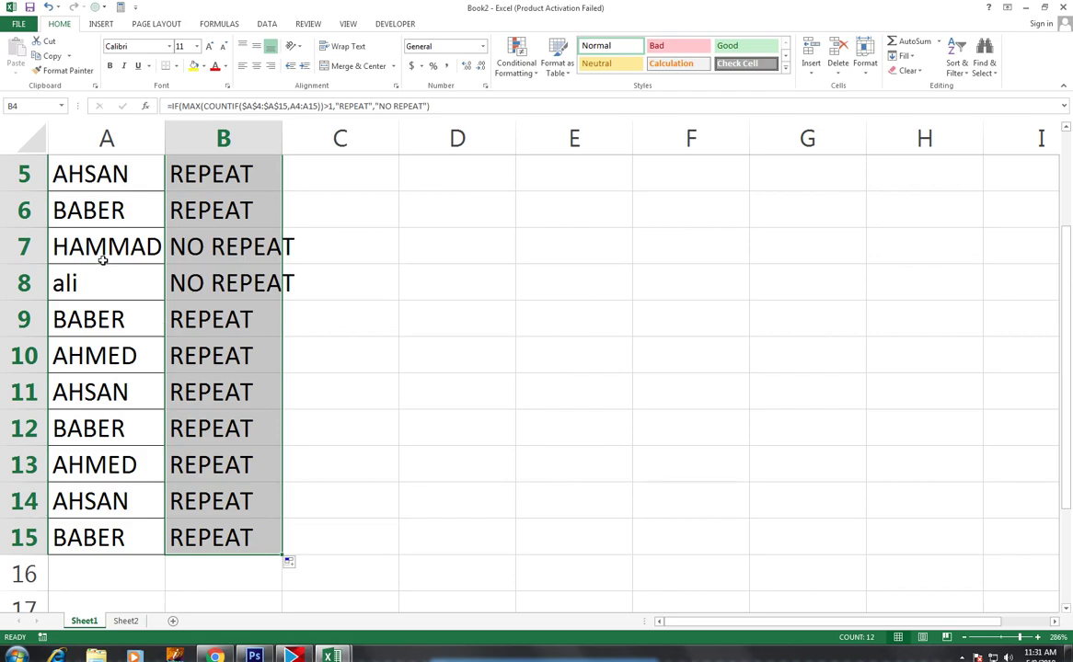
{"action": "double_click", "coordinate": [283, 134]}
{"action": "left_click", "coordinate": [109, 381]}
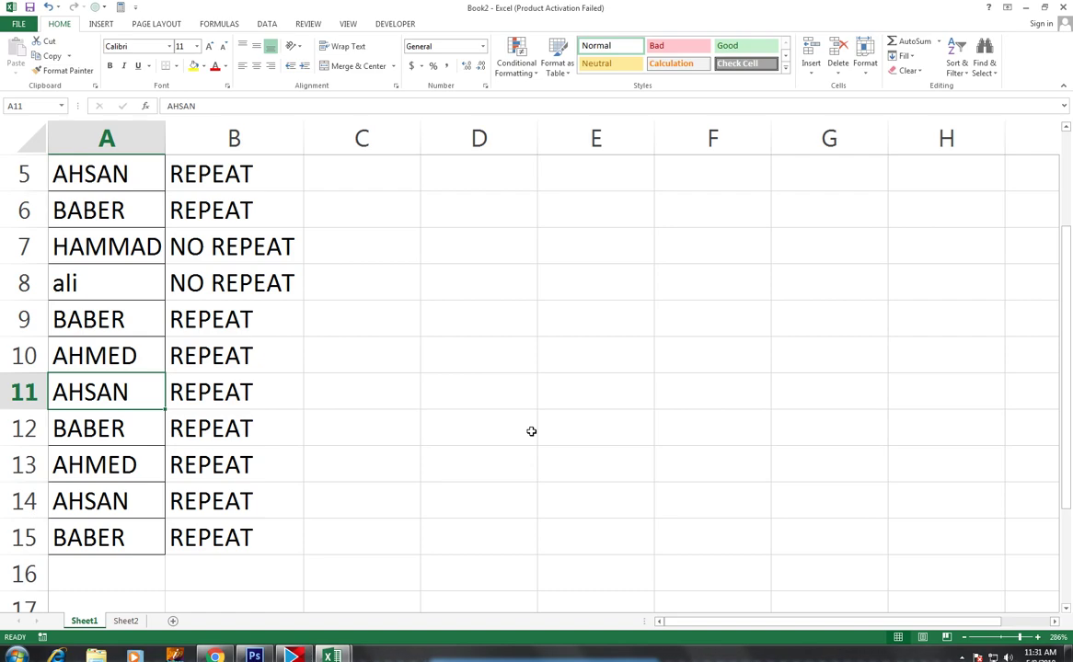
Enter IRFAN in cell A11 in place of AHSAN.
{"action": "type", "text": "IRF"}
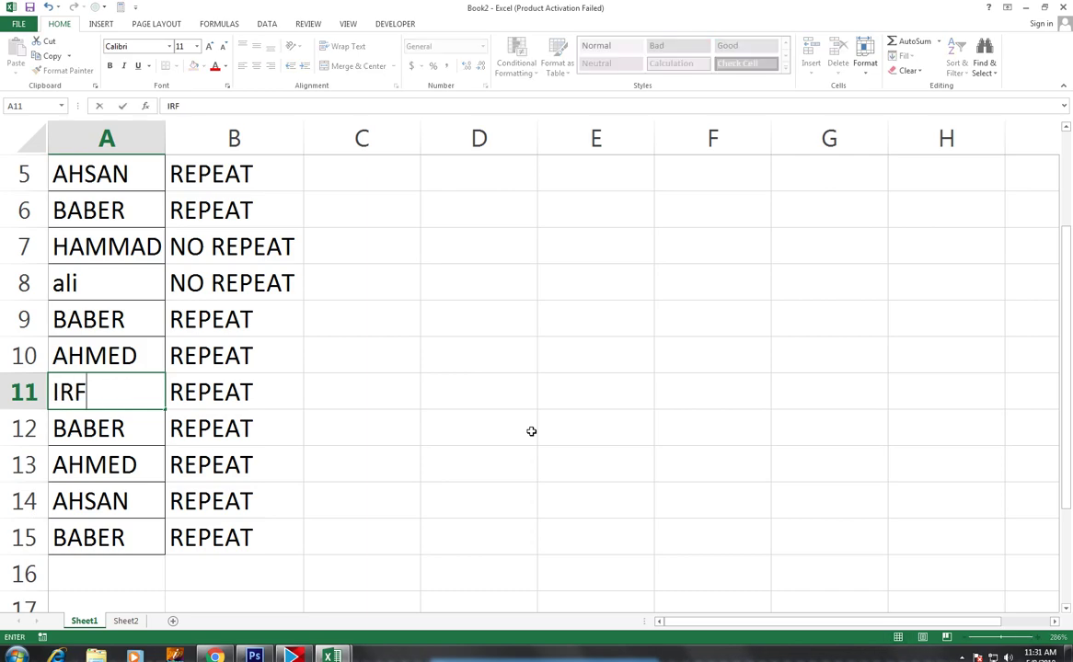
{"action": "type", "text": "AN"}
{"action": "key", "text": "Return"}
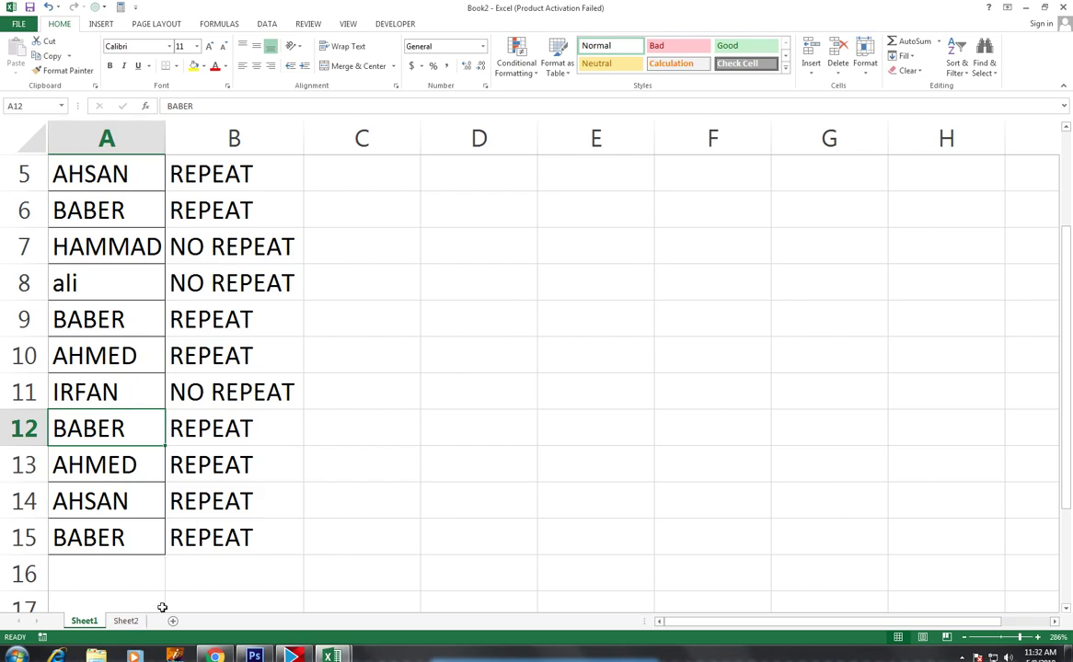
{"action": "left_click", "coordinate": [126, 621]}
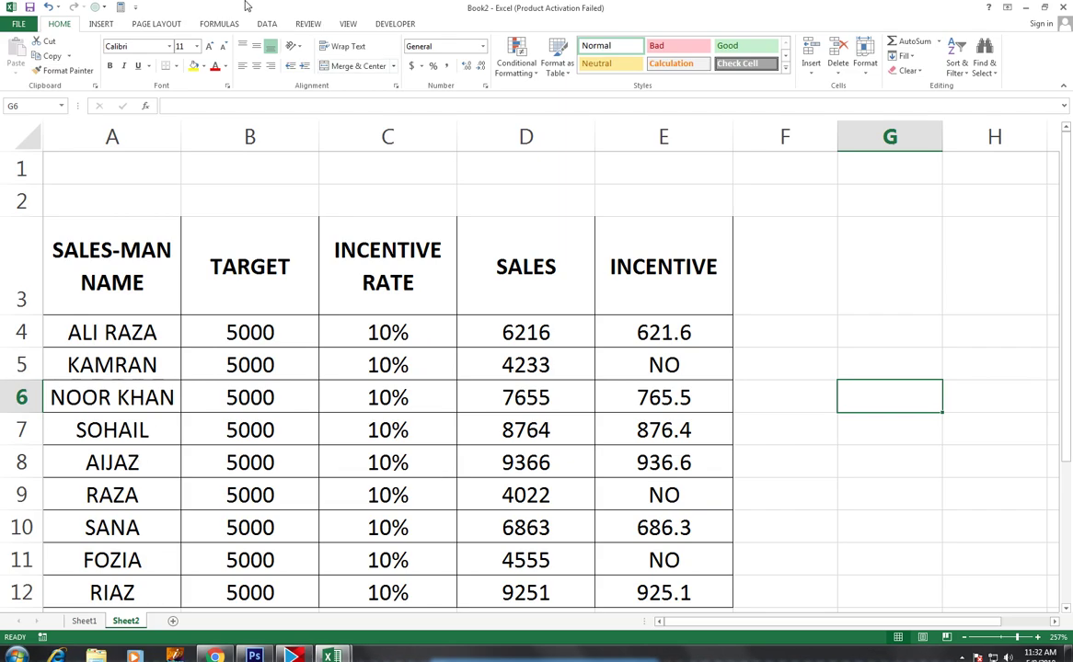
{"action": "left_click", "coordinate": [268, 25]}
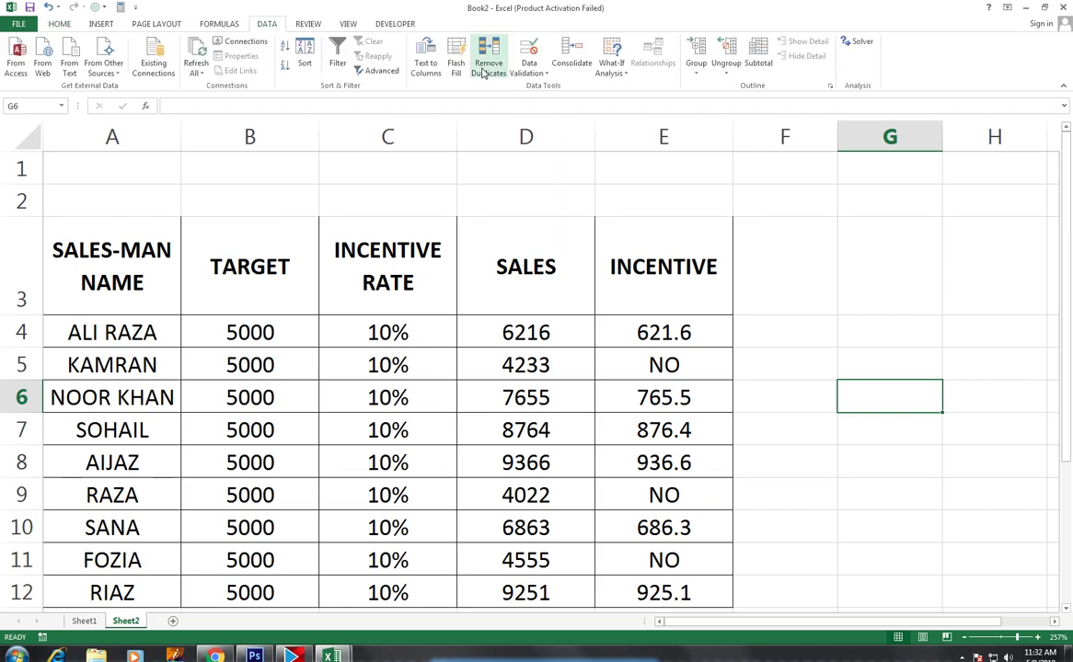
{"action": "left_click", "coordinate": [70, 322]}
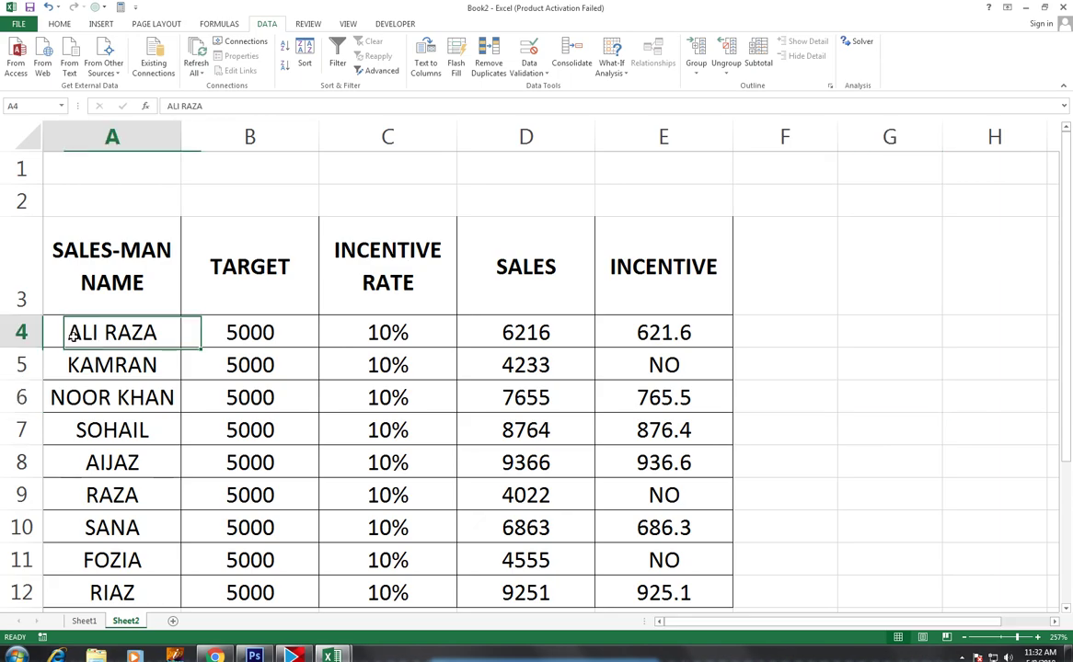
{"action": "left_click", "coordinate": [23, 332]}
{"action": "key", "text": "ctrl+c"}
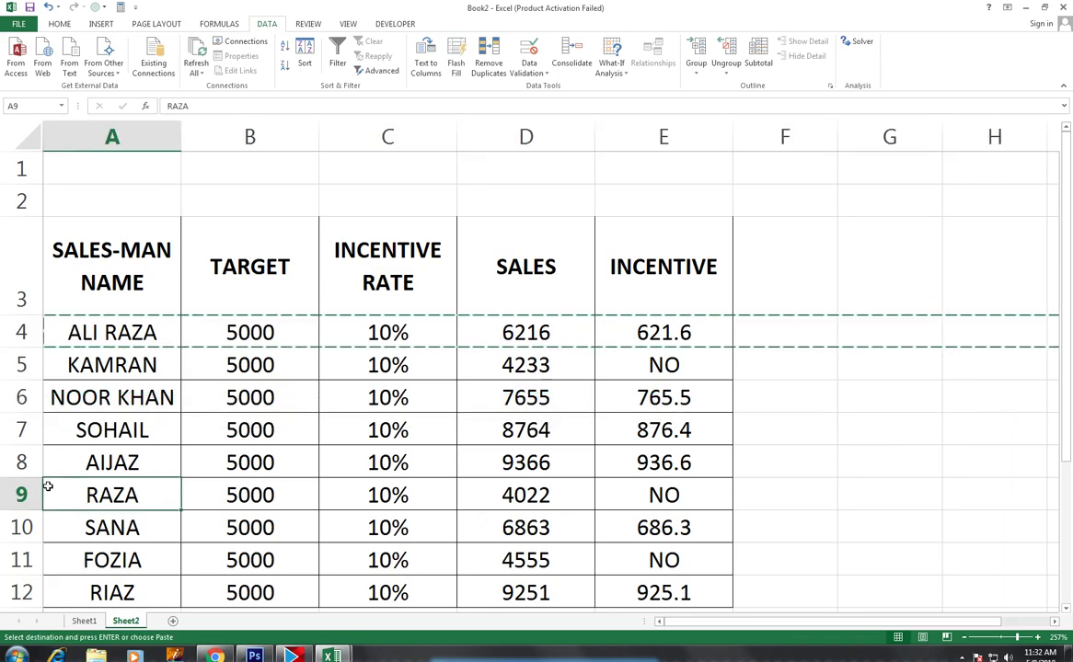
{"action": "left_click", "coordinate": [28, 494]}
{"action": "key", "text": "ctrl+v"}
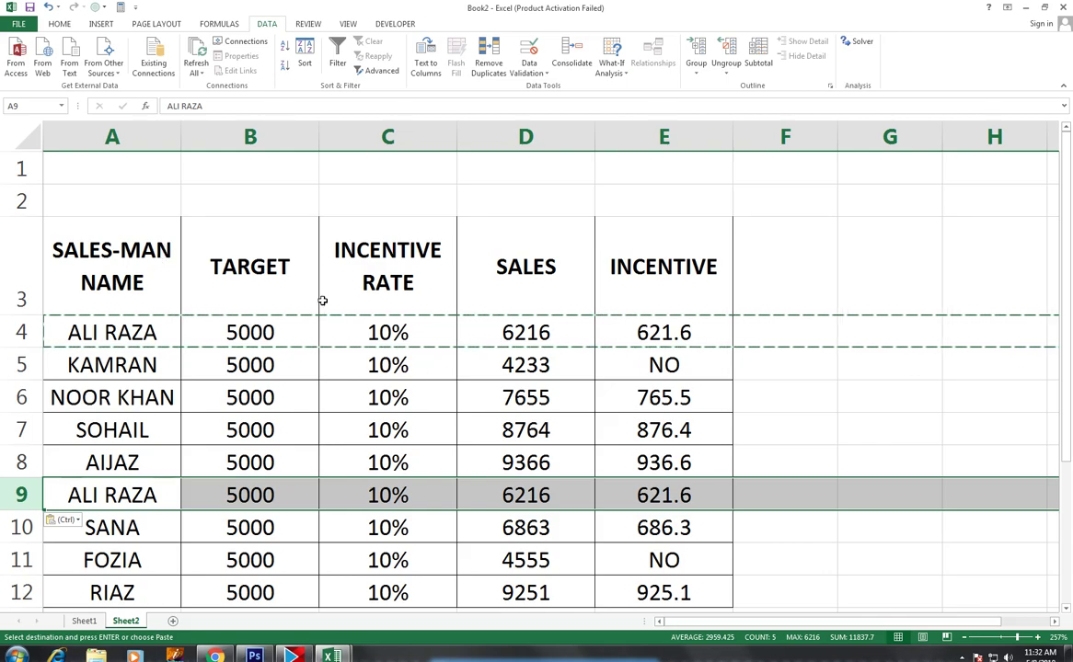
Delete the stray G entered in cell G3.
{"action": "left_click", "coordinate": [893, 248]}
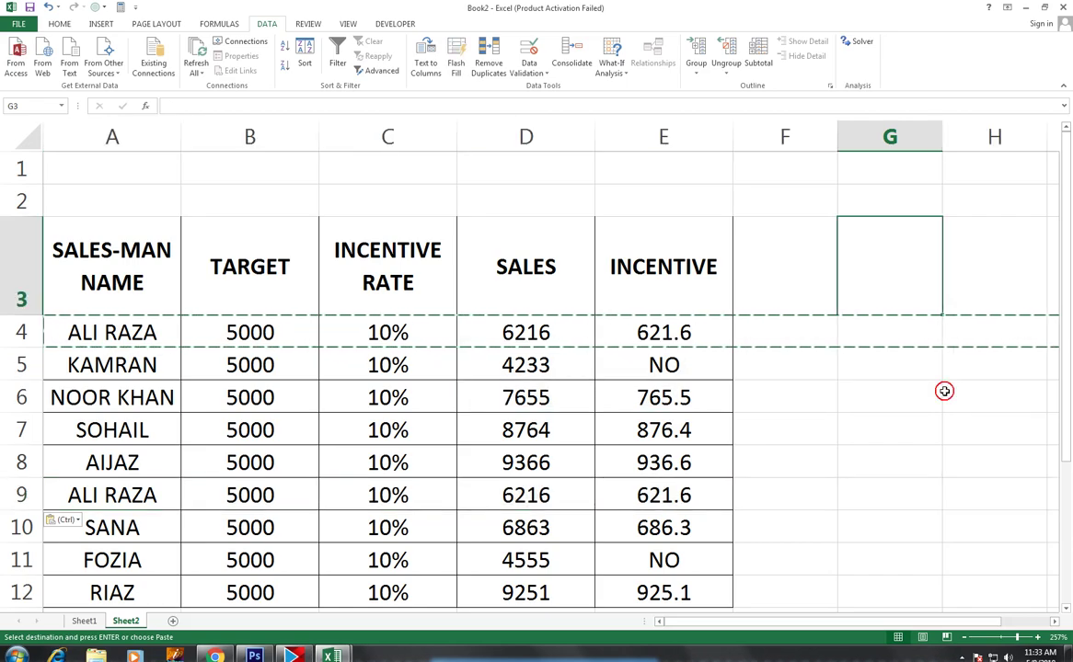
{"action": "type", "text": "G"}
{"action": "left_click", "coordinate": [871, 266]}
{"action": "key", "text": "Delete"}
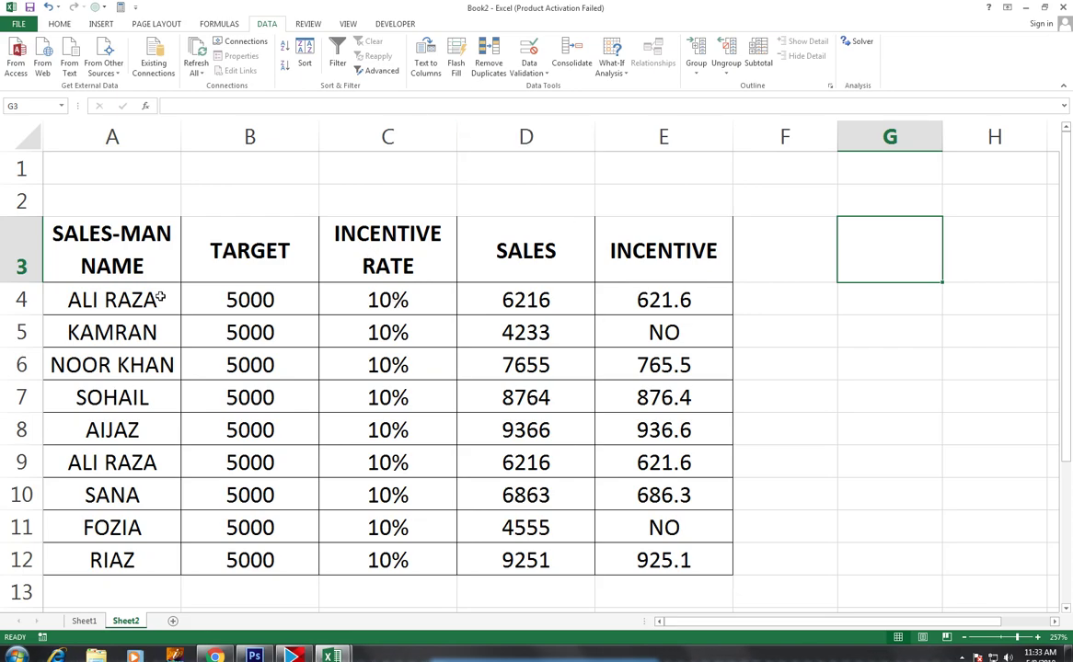
{"action": "left_click", "coordinate": [138, 262]}
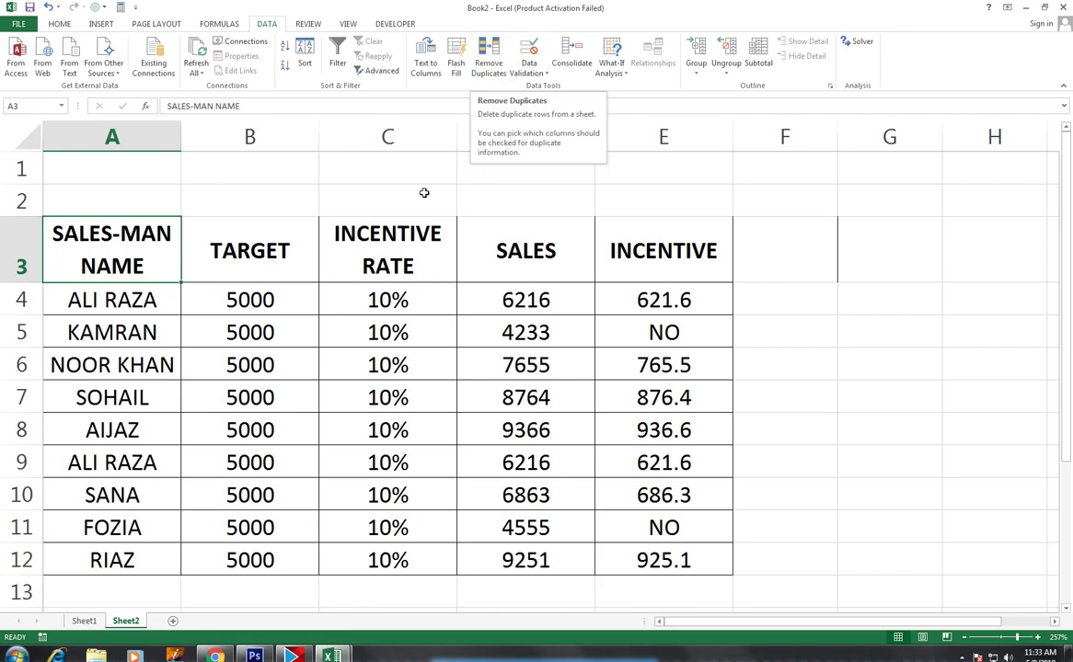
Open Remove Duplicates for the sales table with 'My data has headers' left checked.
{"action": "left_click", "coordinate": [199, 232]}
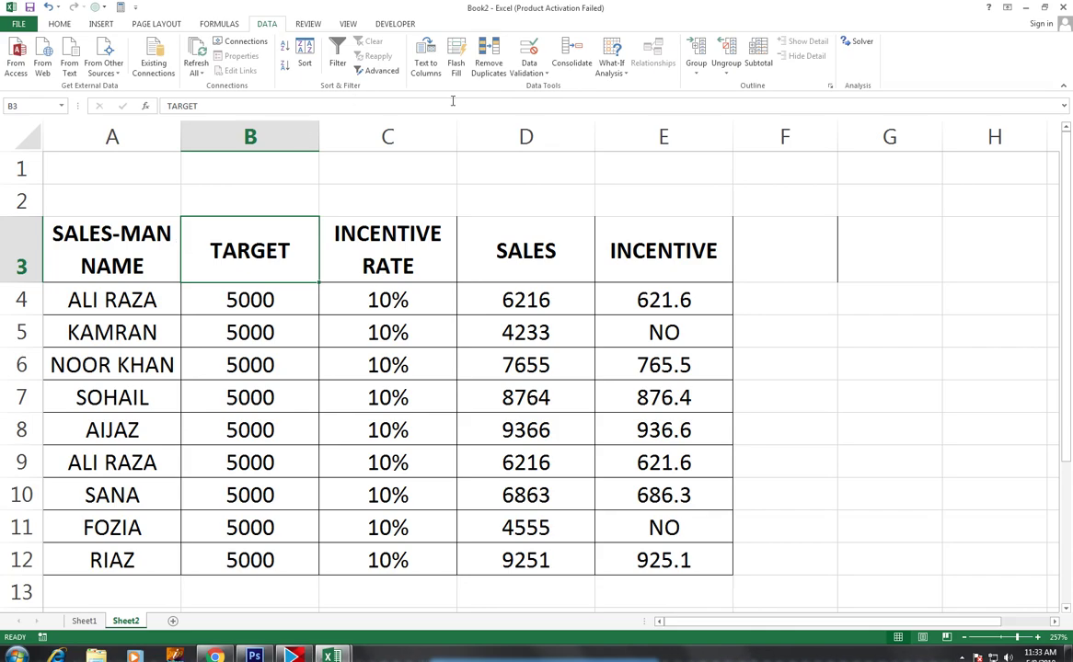
{"action": "left_click", "coordinate": [488, 65]}
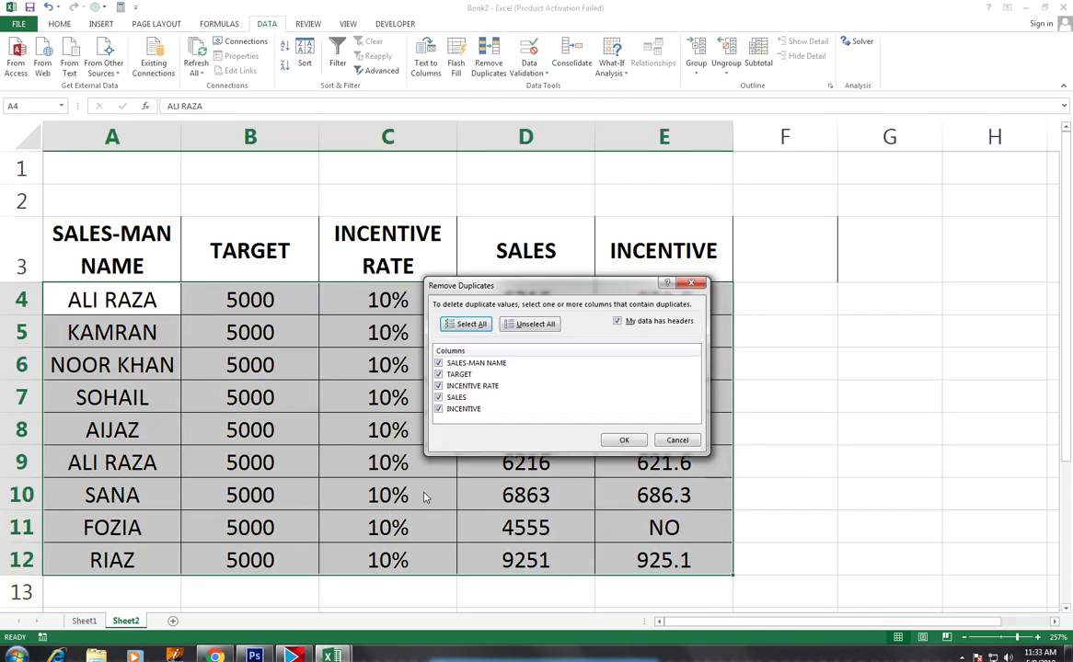
{"action": "left_click", "coordinate": [620, 323]}
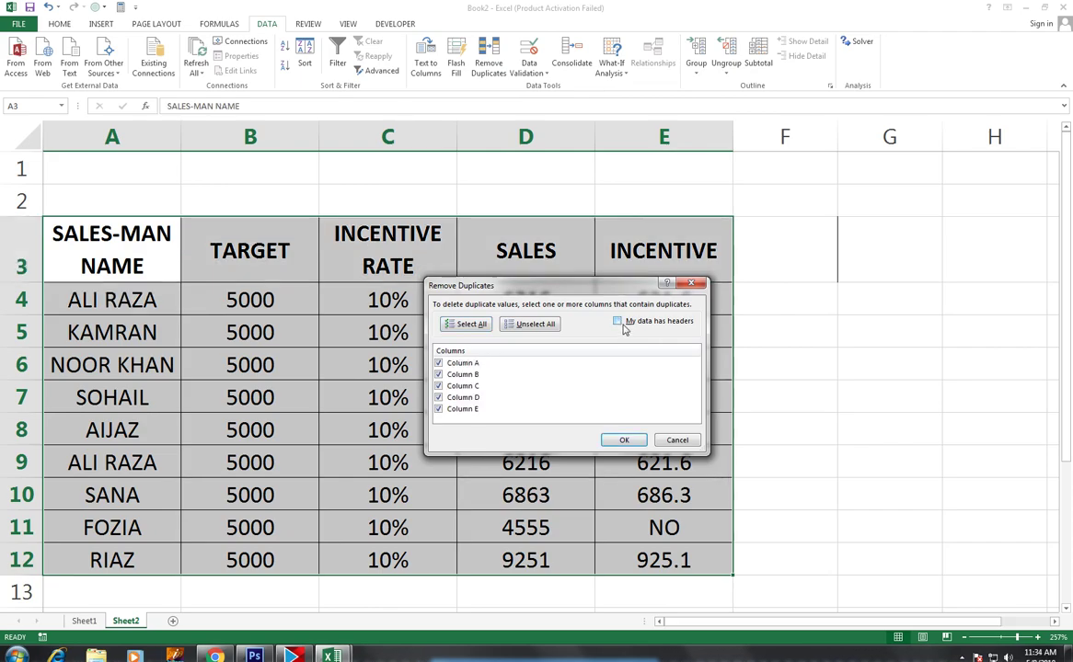
{"action": "left_click", "coordinate": [618, 321]}
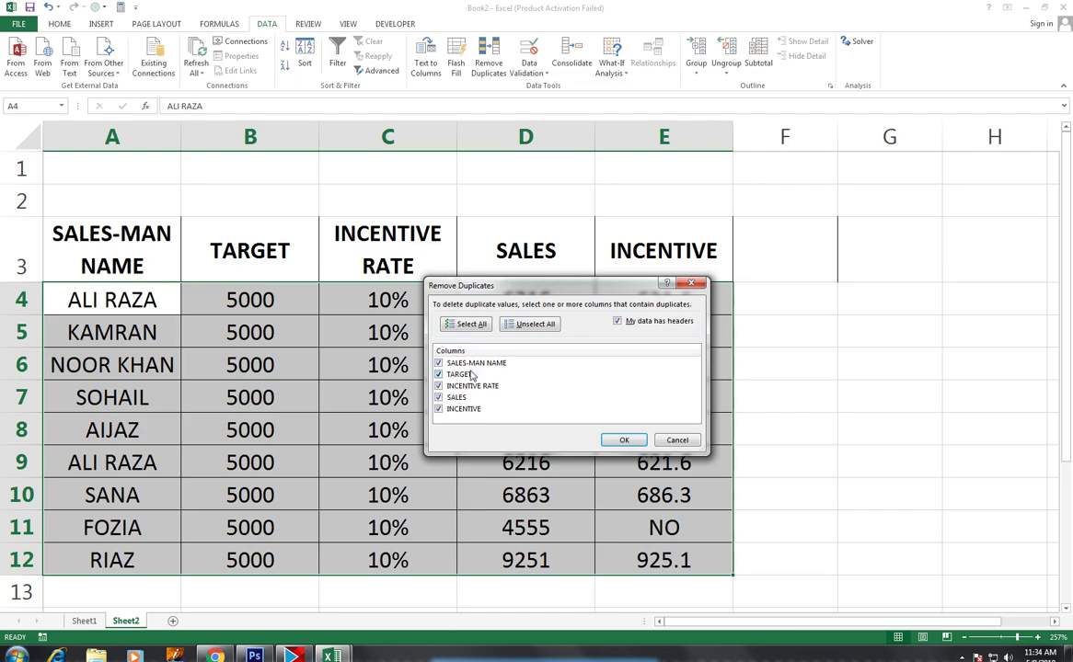
{"action": "left_click", "coordinate": [618, 322]}
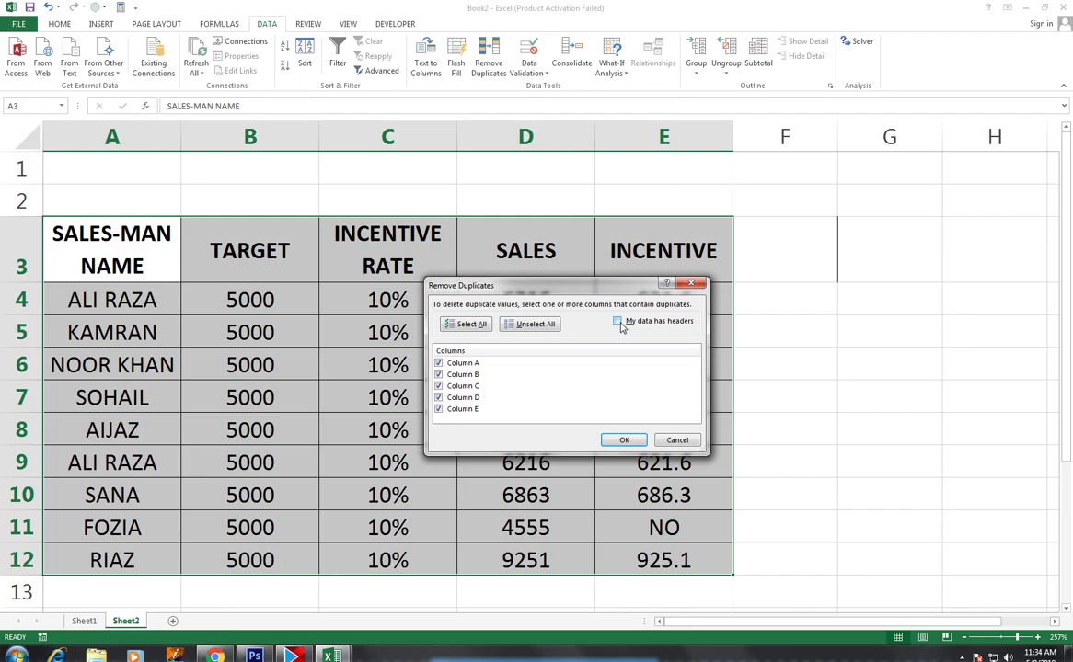
{"action": "left_click", "coordinate": [618, 322]}
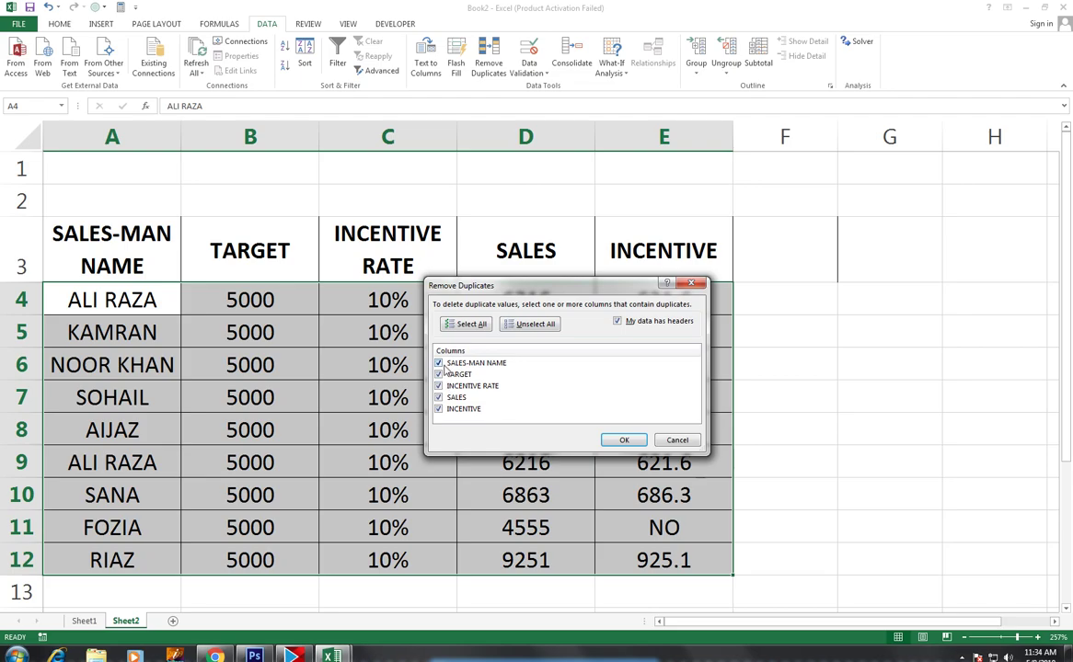
{"action": "left_click", "coordinate": [533, 324]}
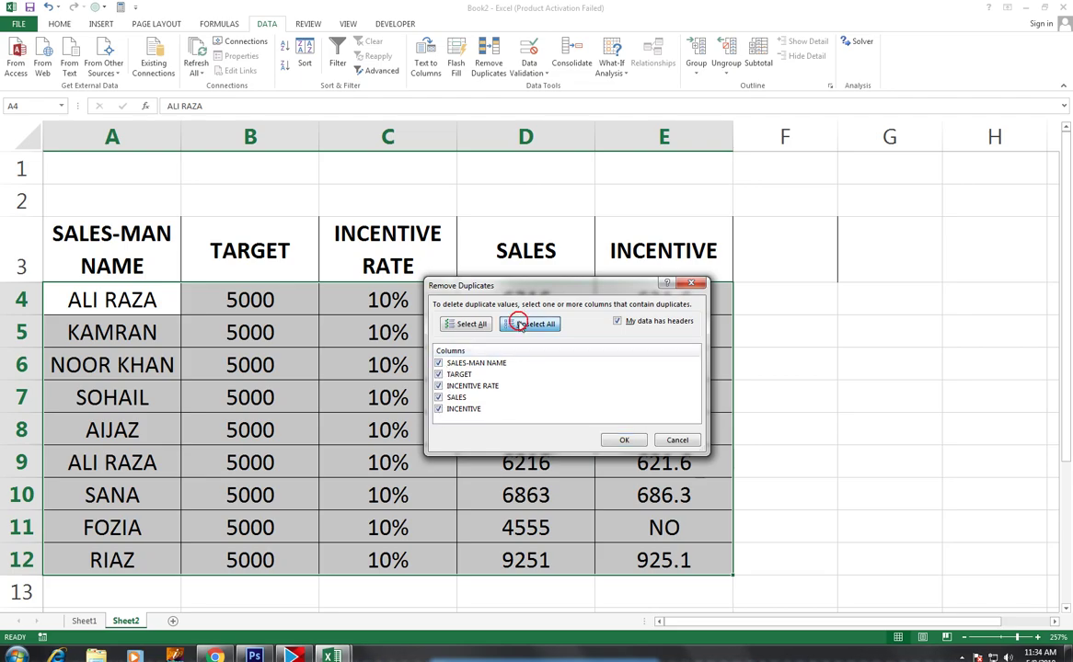
{"action": "left_click", "coordinate": [442, 366]}
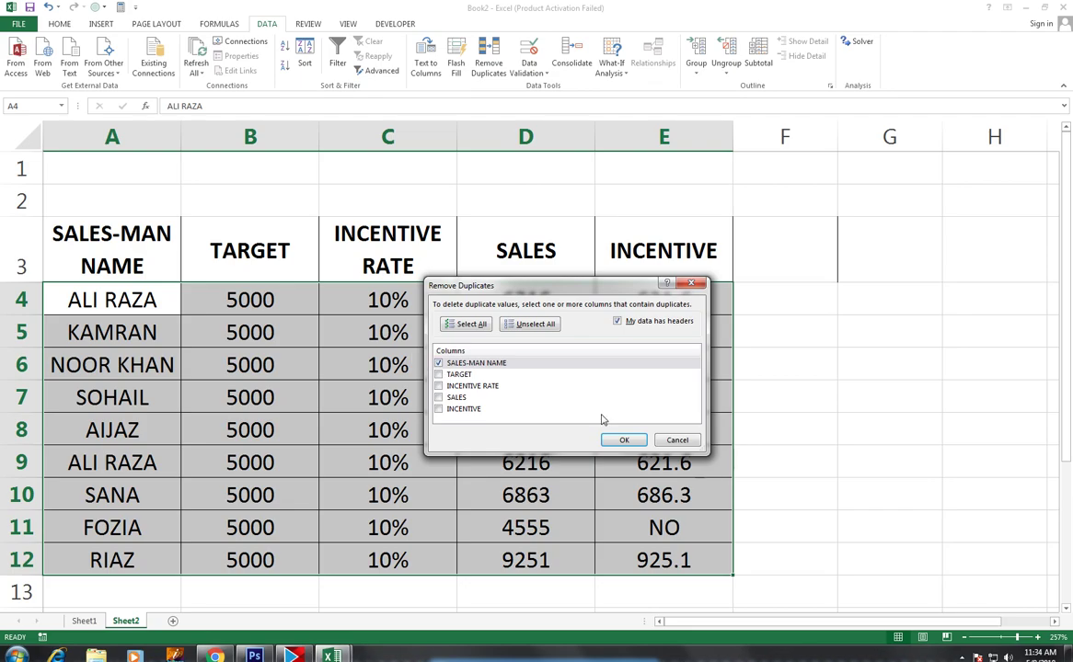
{"action": "left_click", "coordinate": [614, 443]}
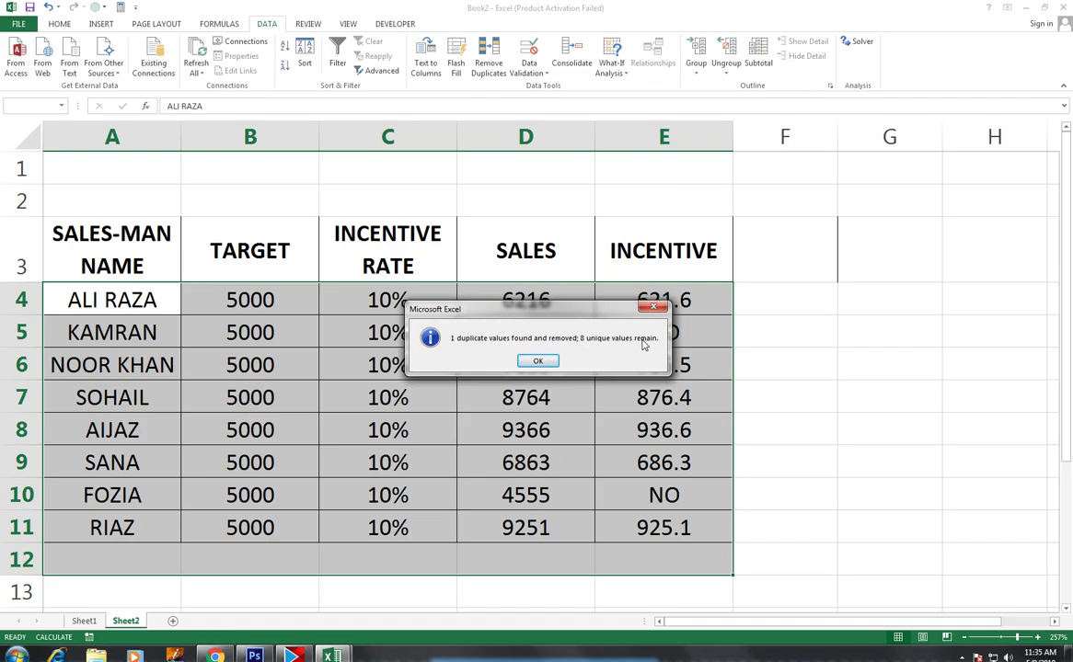
{"action": "left_click", "coordinate": [550, 365]}
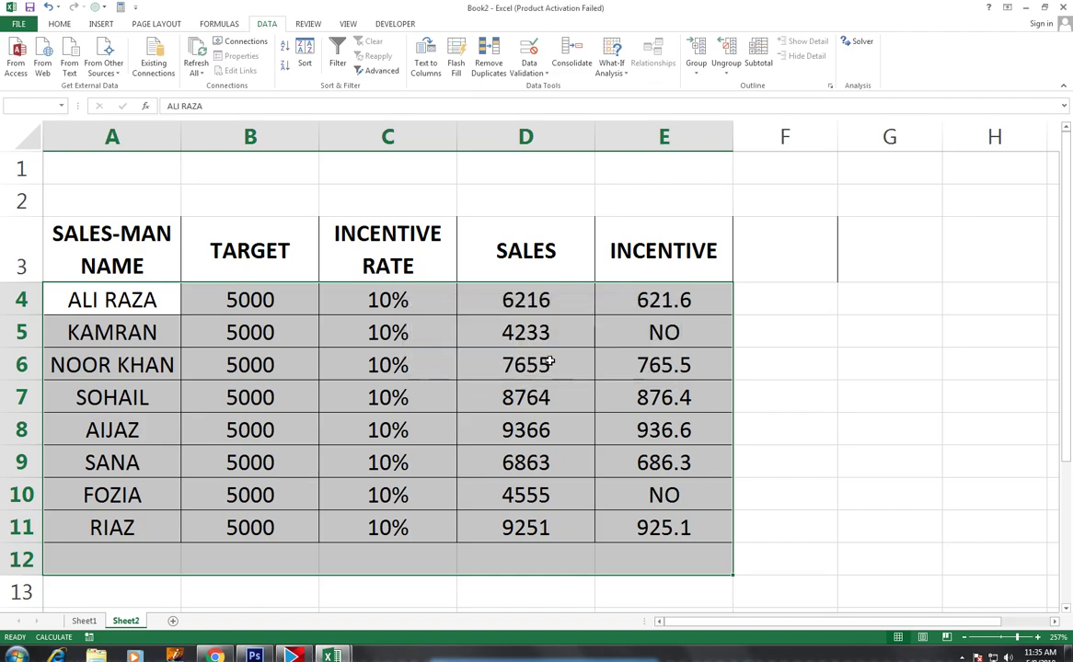
Switch to the web browser showing the YouTube channel's Videos page.
{"action": "key", "text": "Up"}
{"action": "key", "text": "Right"}
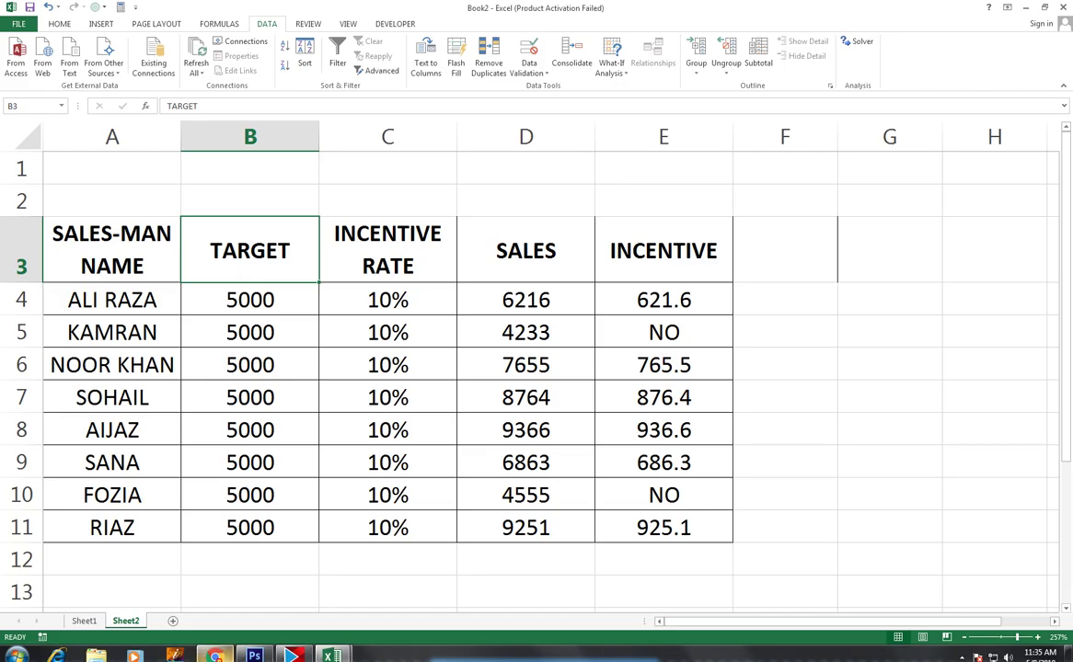
{"action": "left_click", "coordinate": [214, 656]}
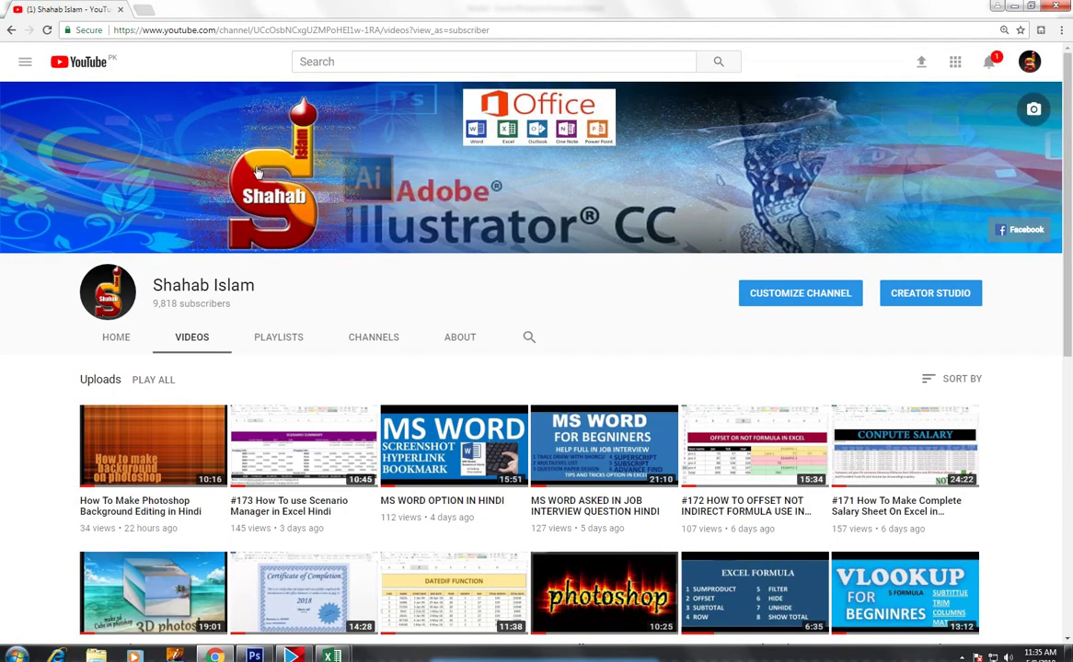